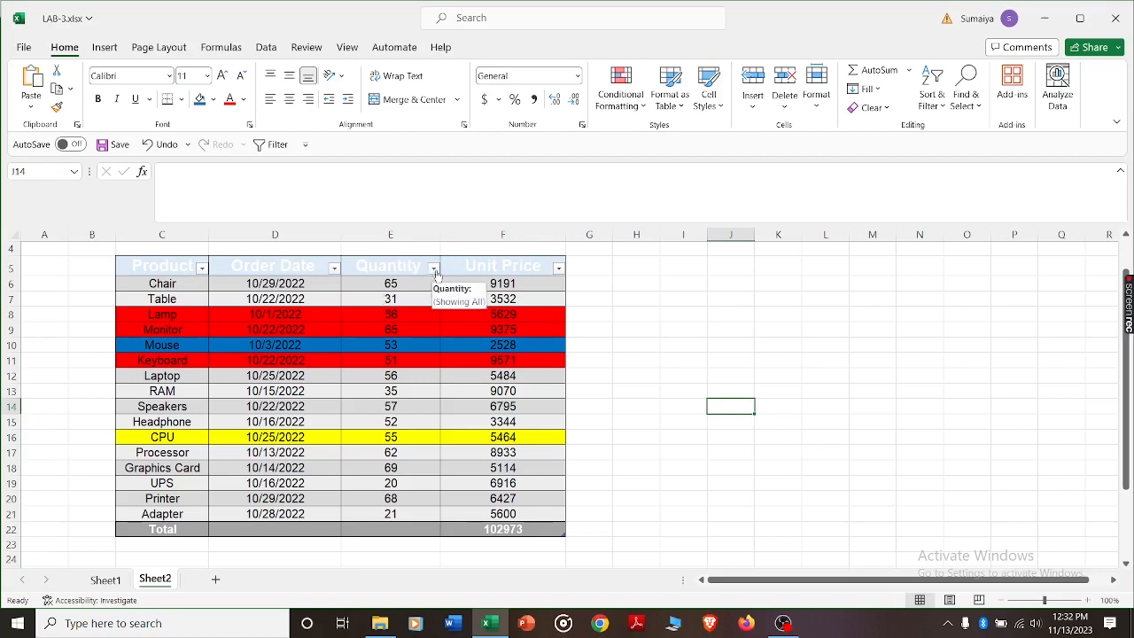
- Filter the Quantity column with a number filter to show only values greater than 20
click(434, 269)
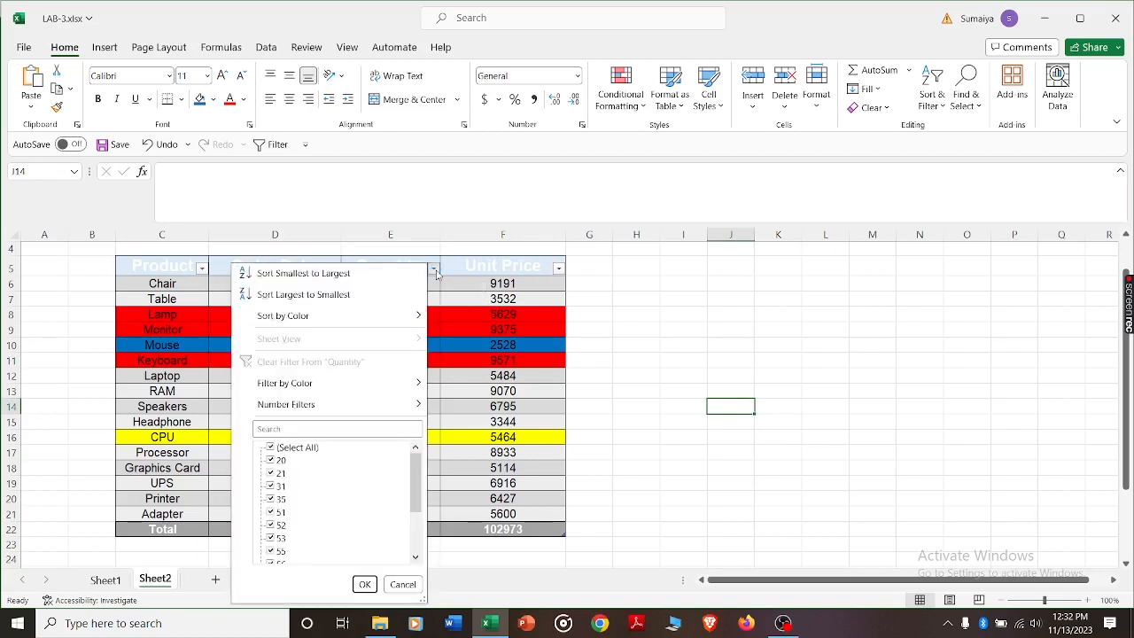
click(270, 449)
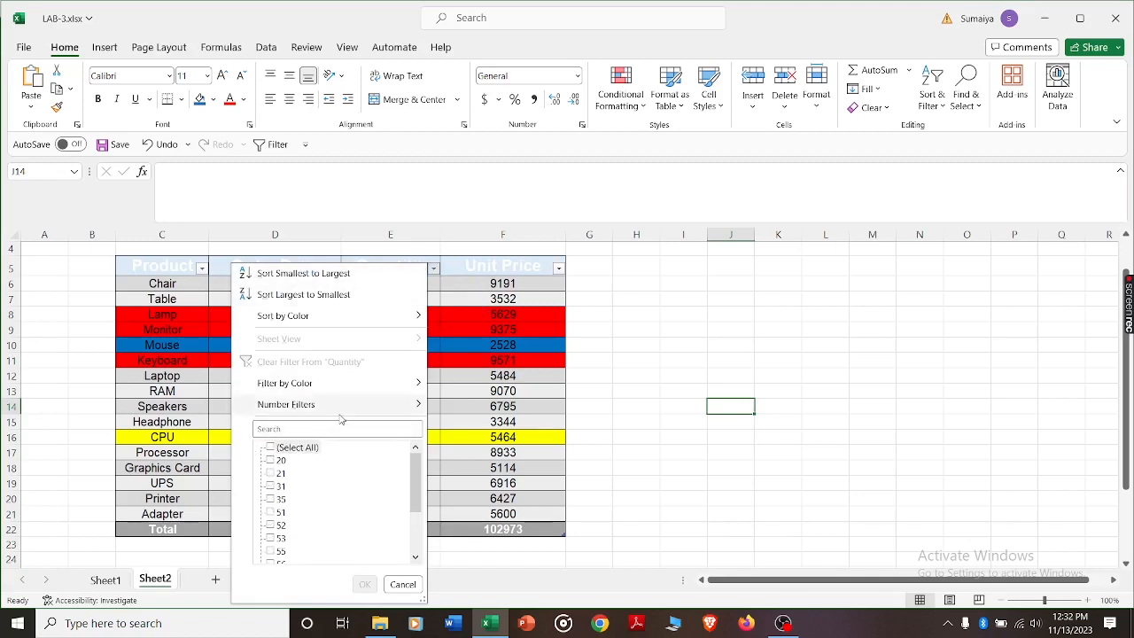
mouse_move(380, 406)
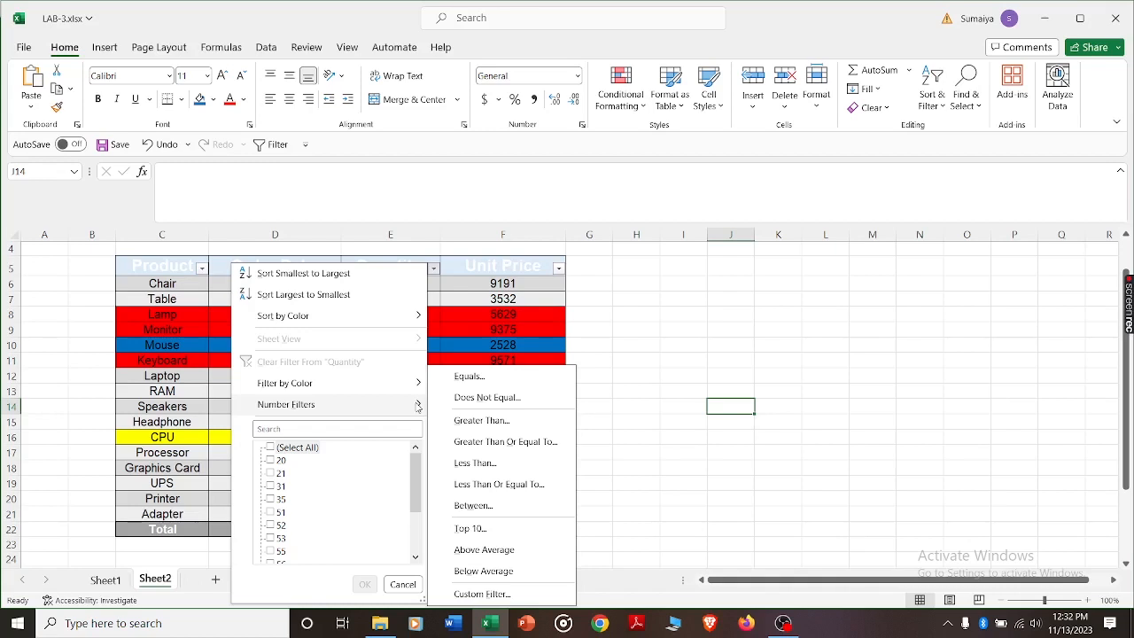
click(492, 422)
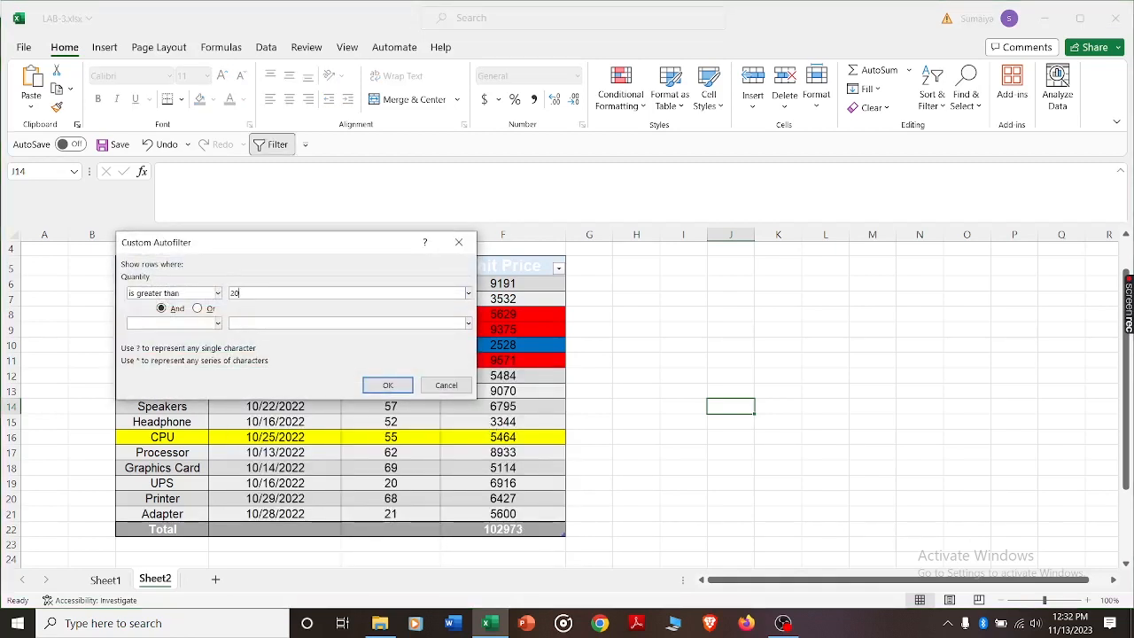
click(387, 385)
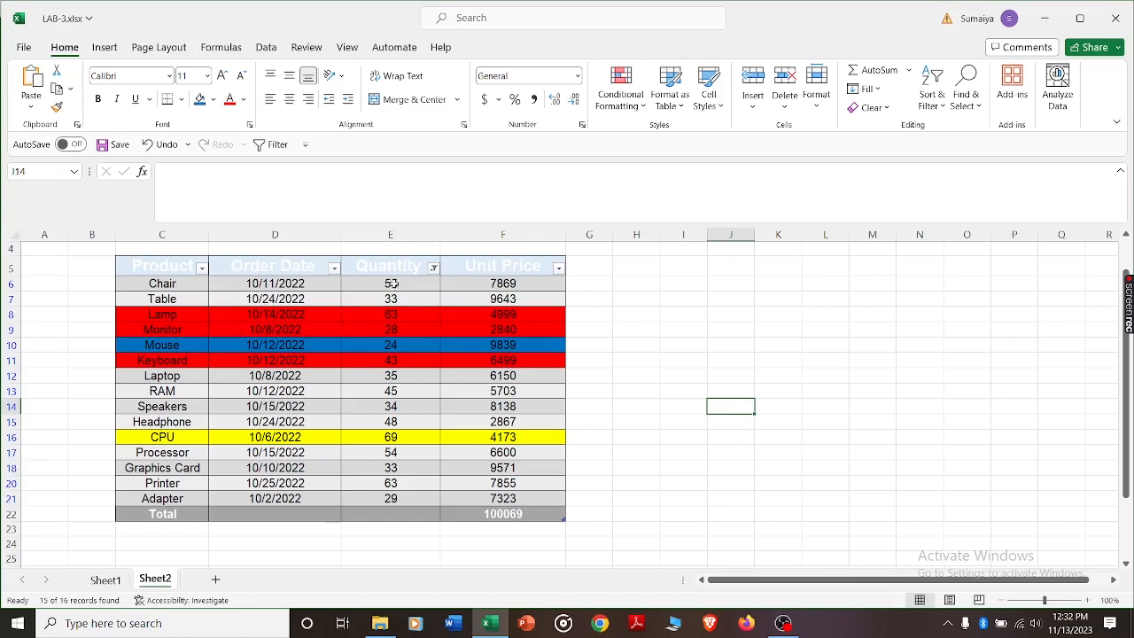
- Try filtering the Unit Price column by the red cell color and undo that filter
click(558, 267)
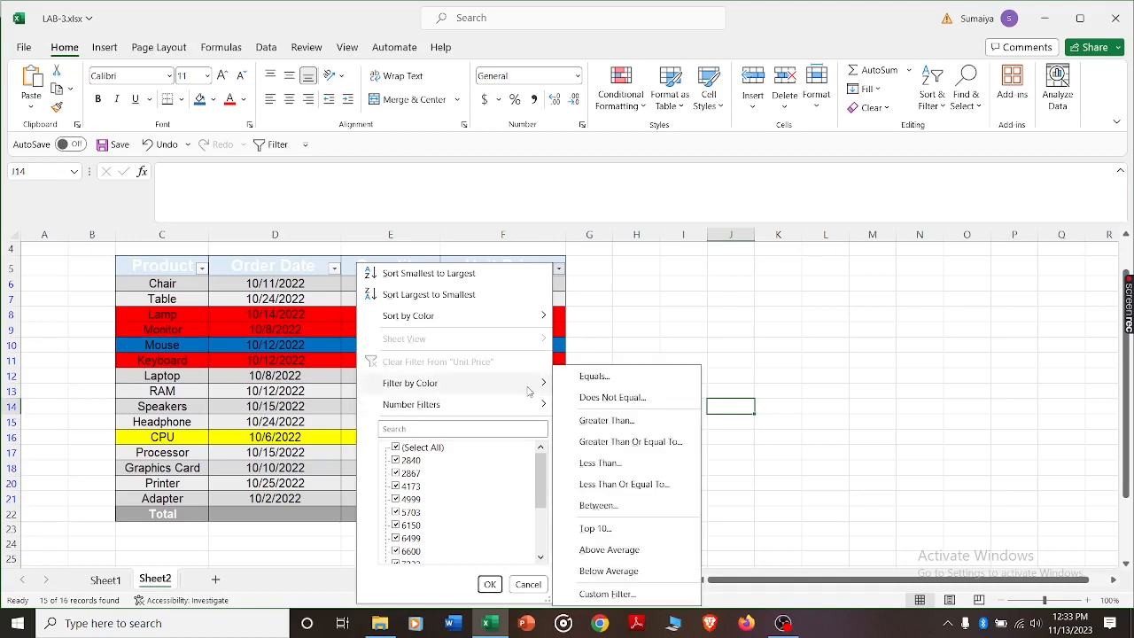
mouse_move(531, 387)
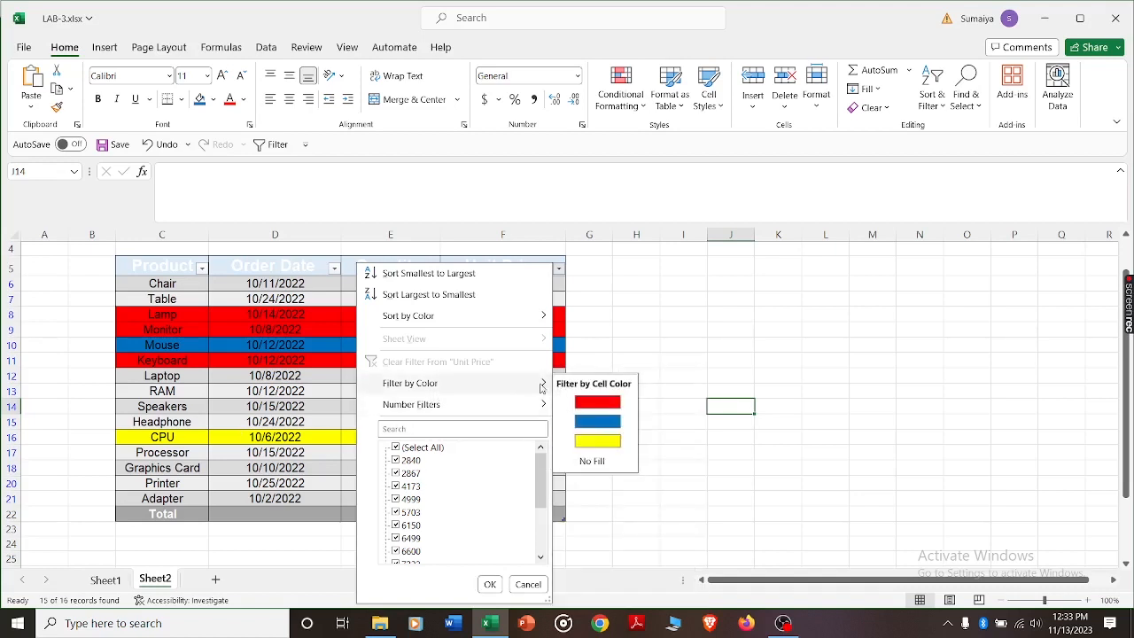
click(608, 403)
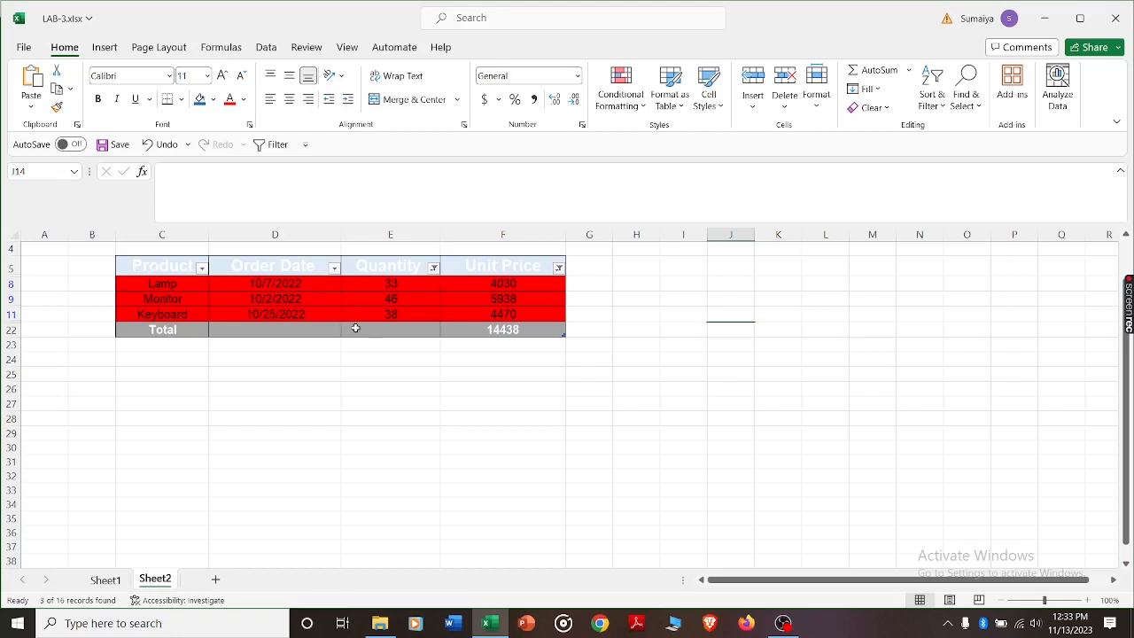
key(ctrl+z)
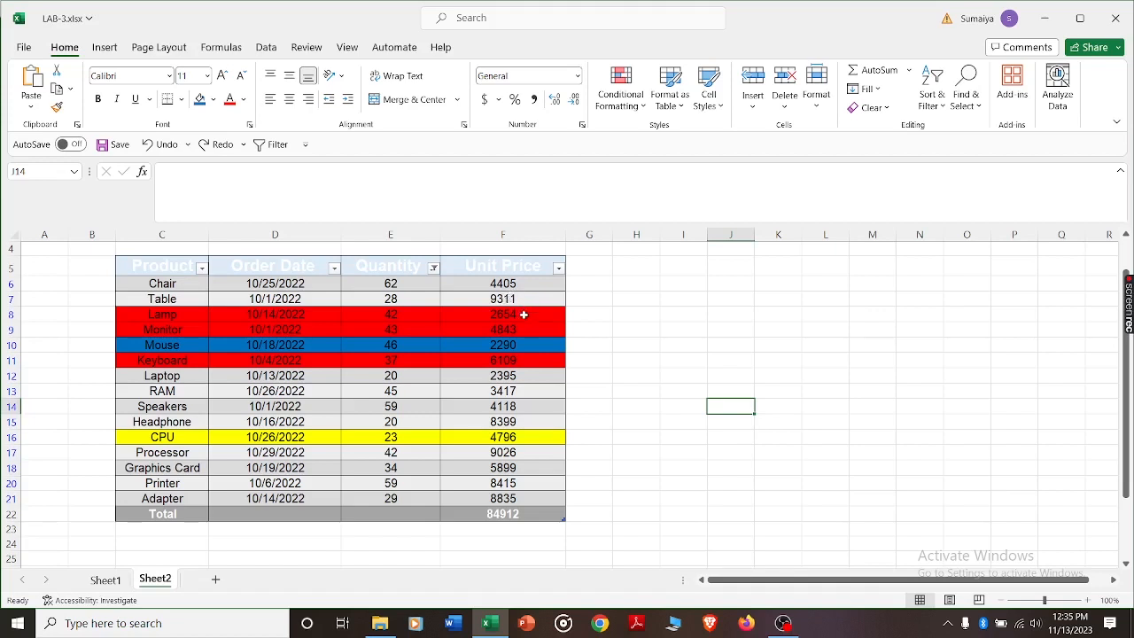
- Insert a new table column to the right of Unit Price and widen it
click(522, 267)
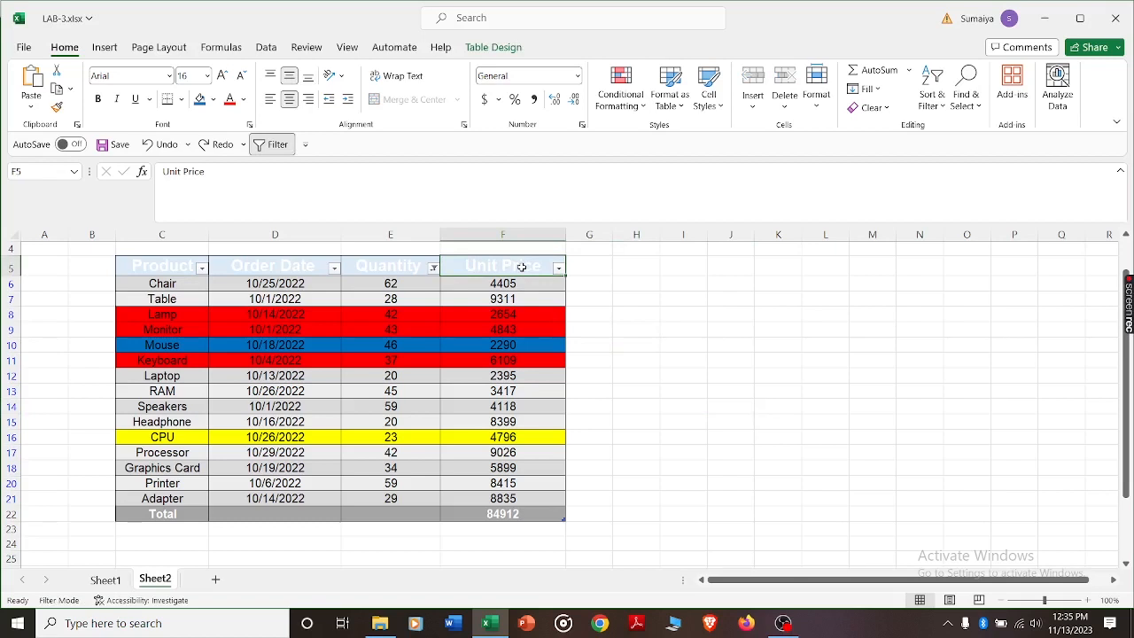
right_click(523, 268)
mouse_move(585, 288)
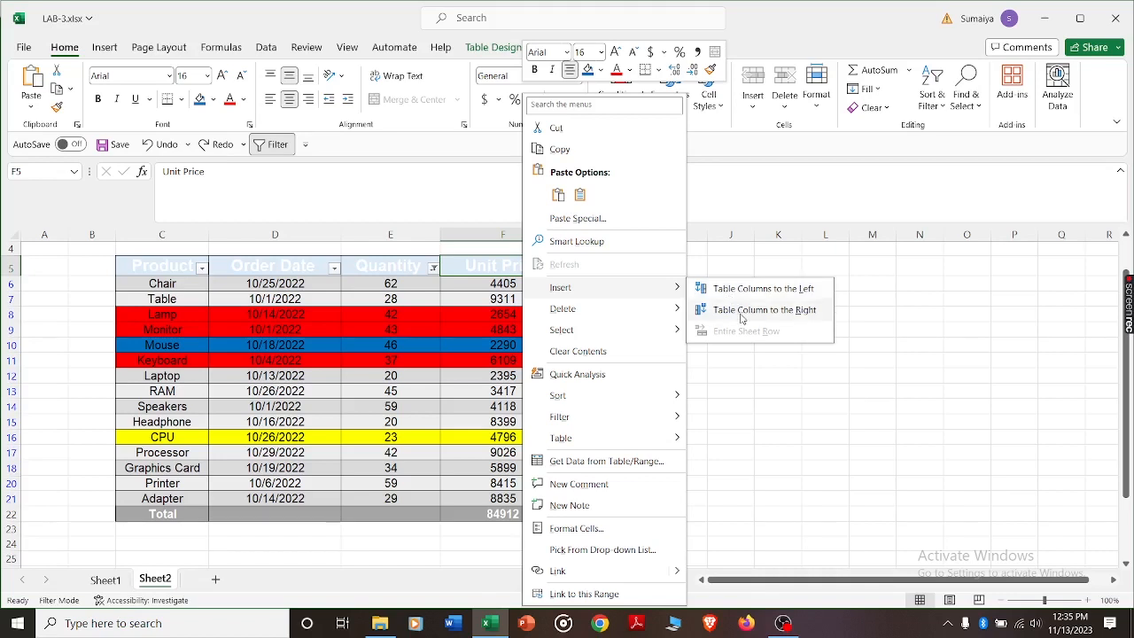
click(742, 312)
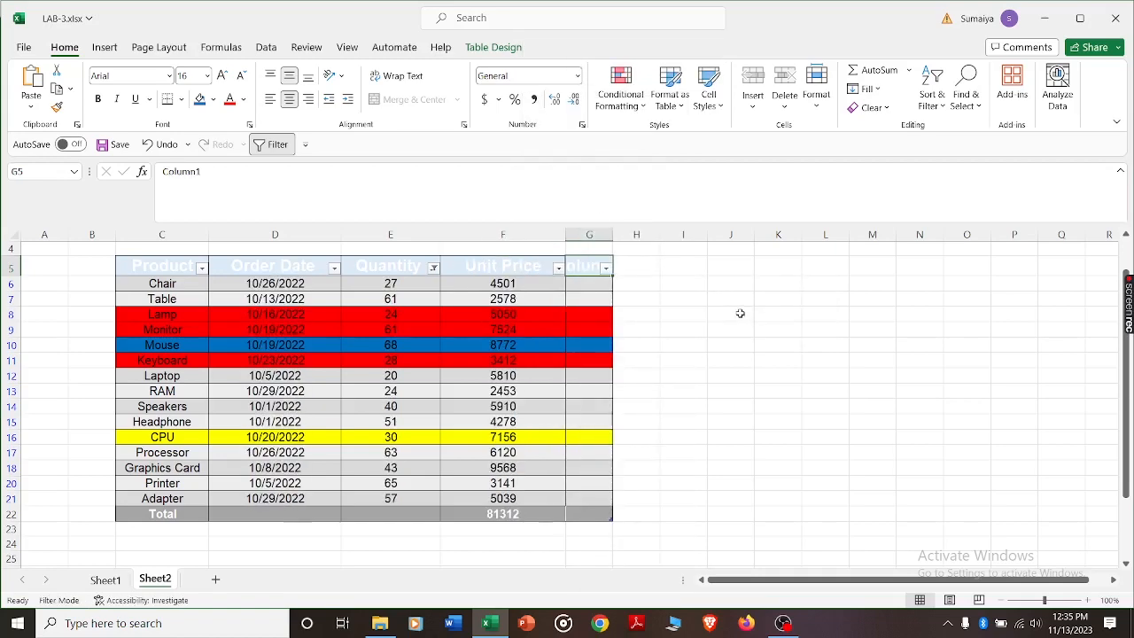
drag(610, 233, 667, 233)
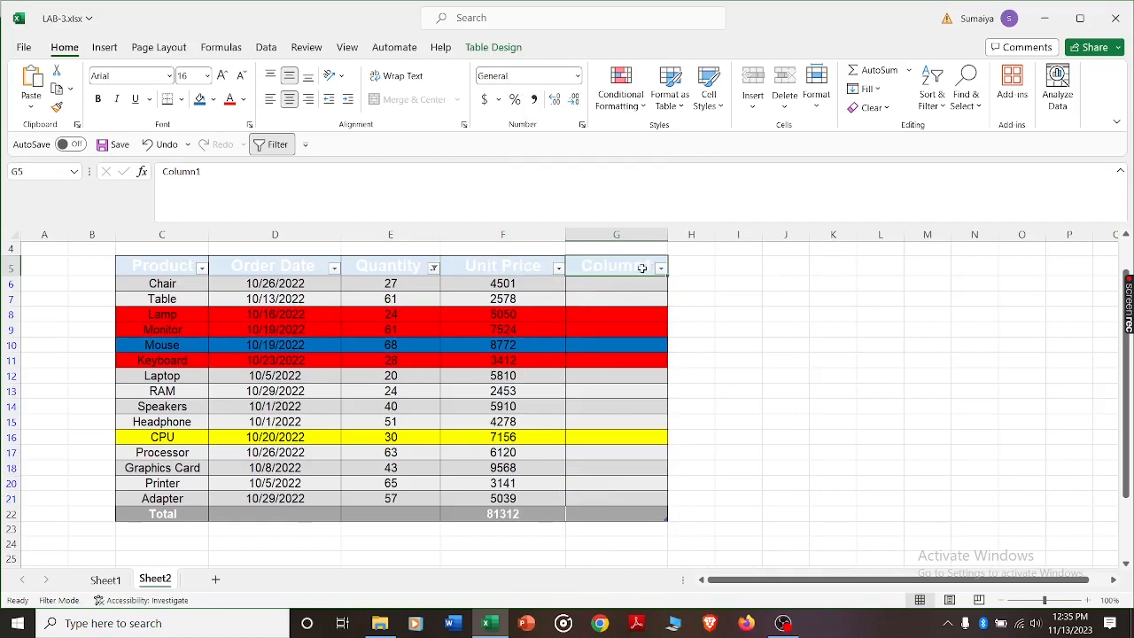
- Rename the new column's header in G5 to "Total price" and widen the column to fit the text
double_click(642, 266)
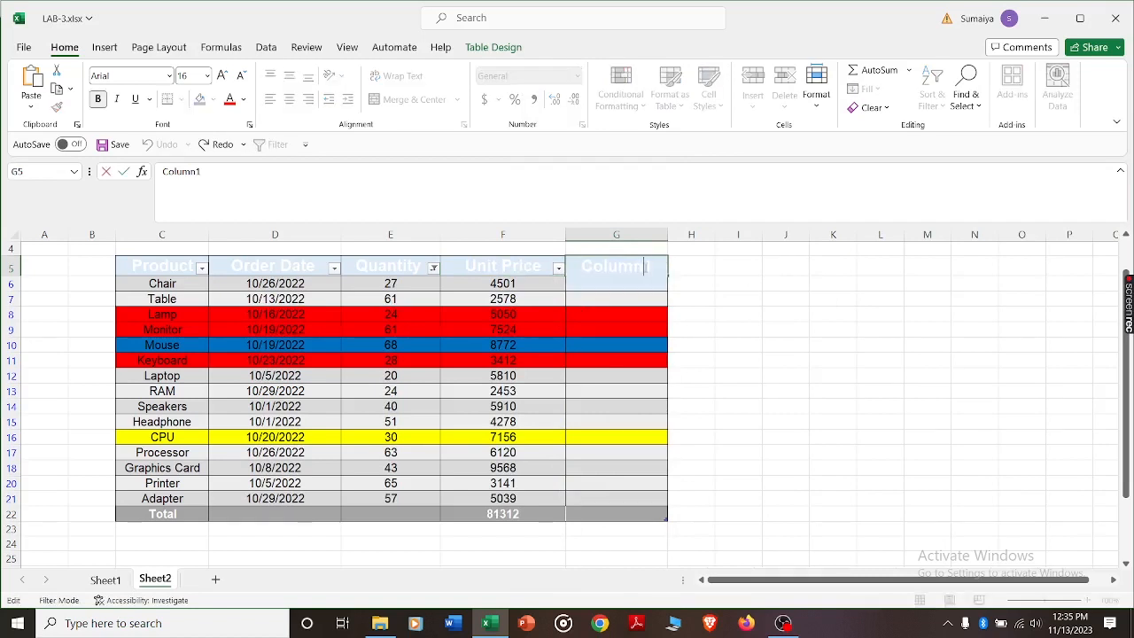
key(BackSpace)
key(BackSpace)
key(BackSpace)
key(BackSpace)
key(BackSpace)
key(BackSpace)
key(BackSpace)
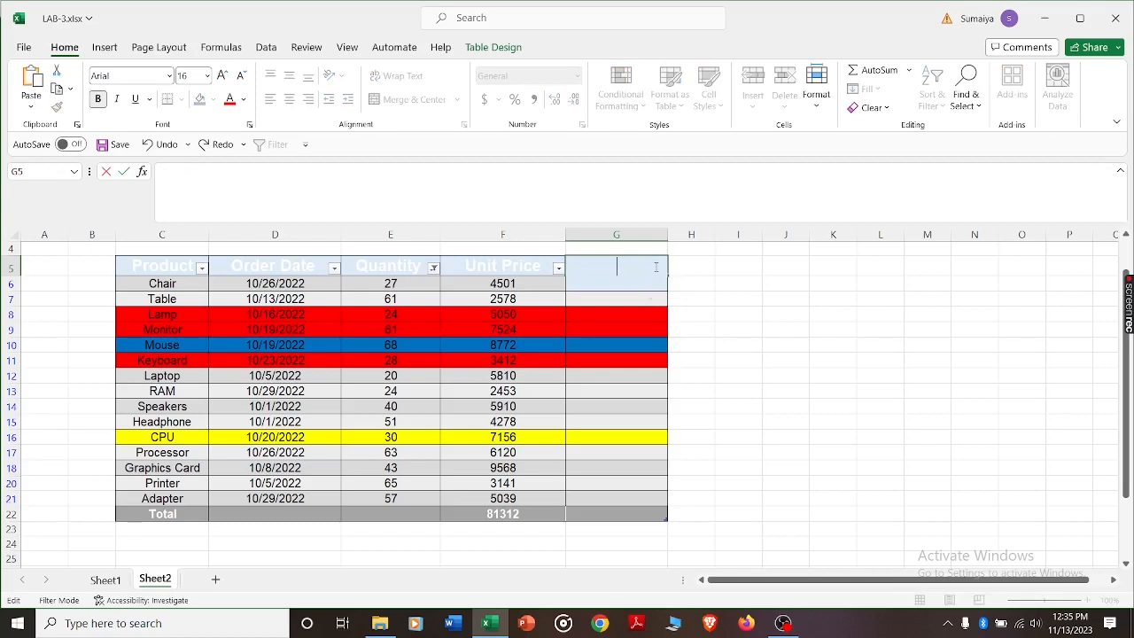
text(Total proce)
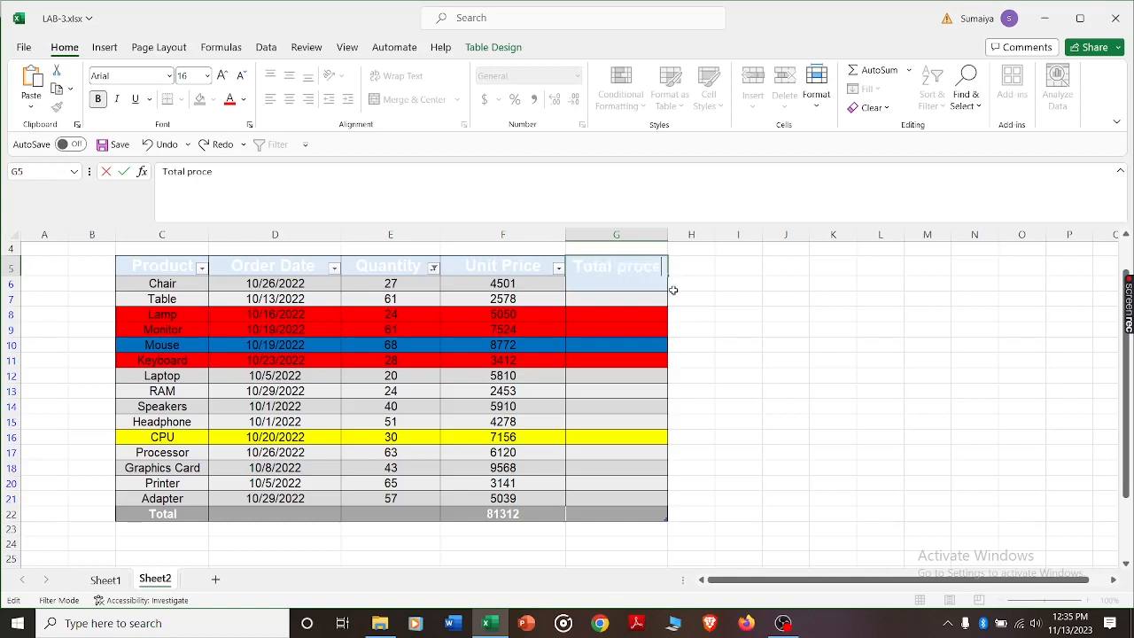
key(BackSpace)
key(BackSpace)
key(BackSpace)
text(ice)
click(719, 284)
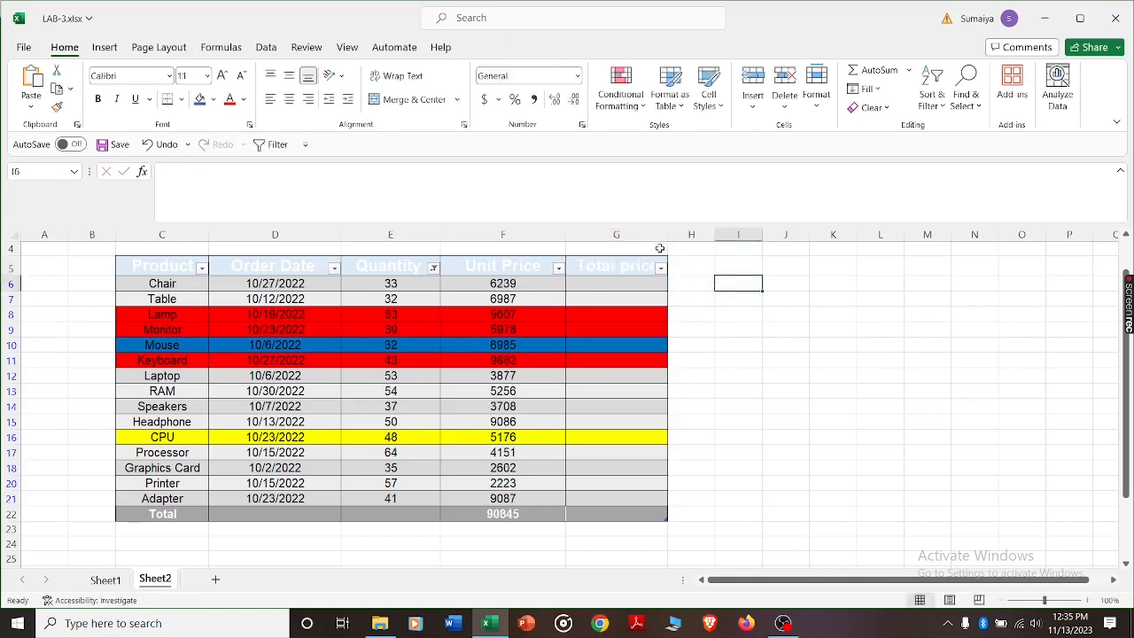
drag(668, 234, 688, 236)
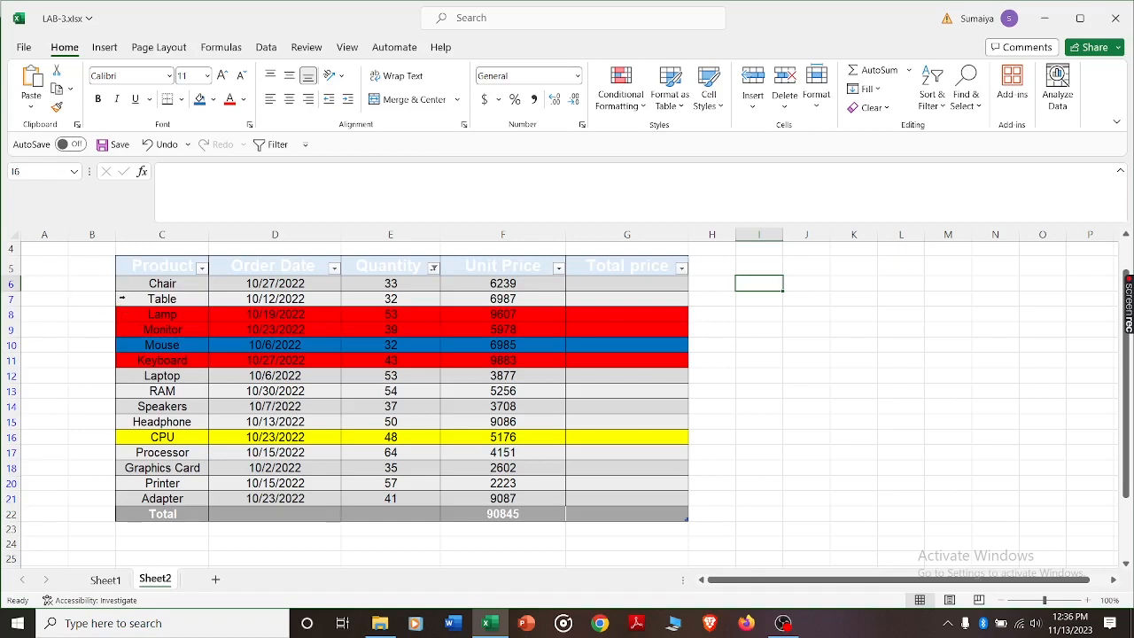
- Try inserting an entire sheet row above the "Table" product row and undo the insertion
click(122, 299)
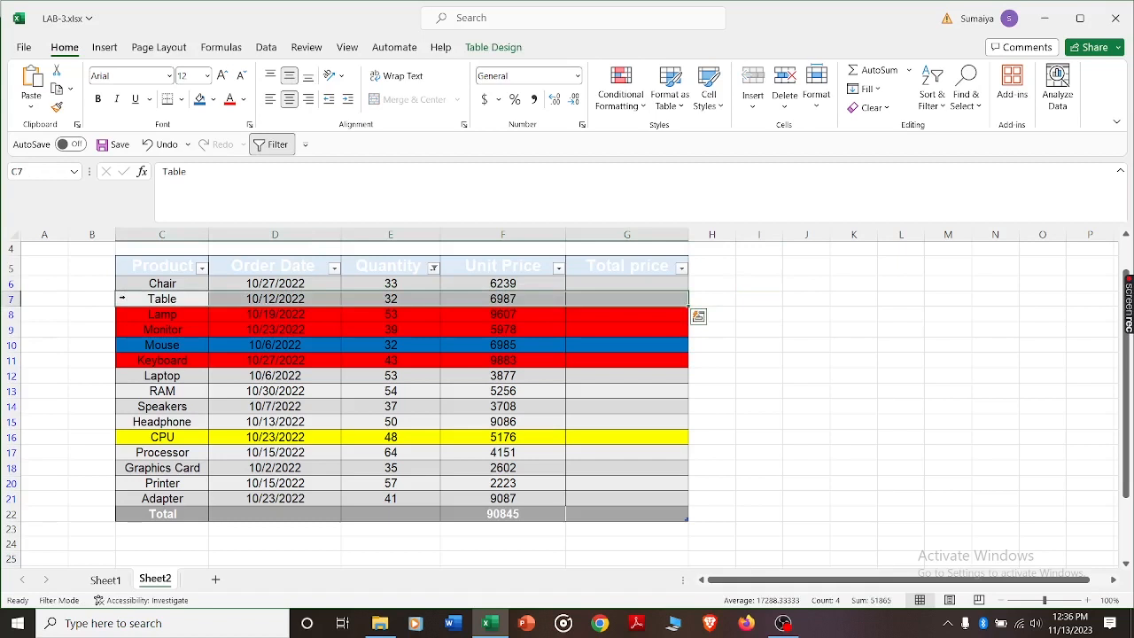
right_click(124, 299)
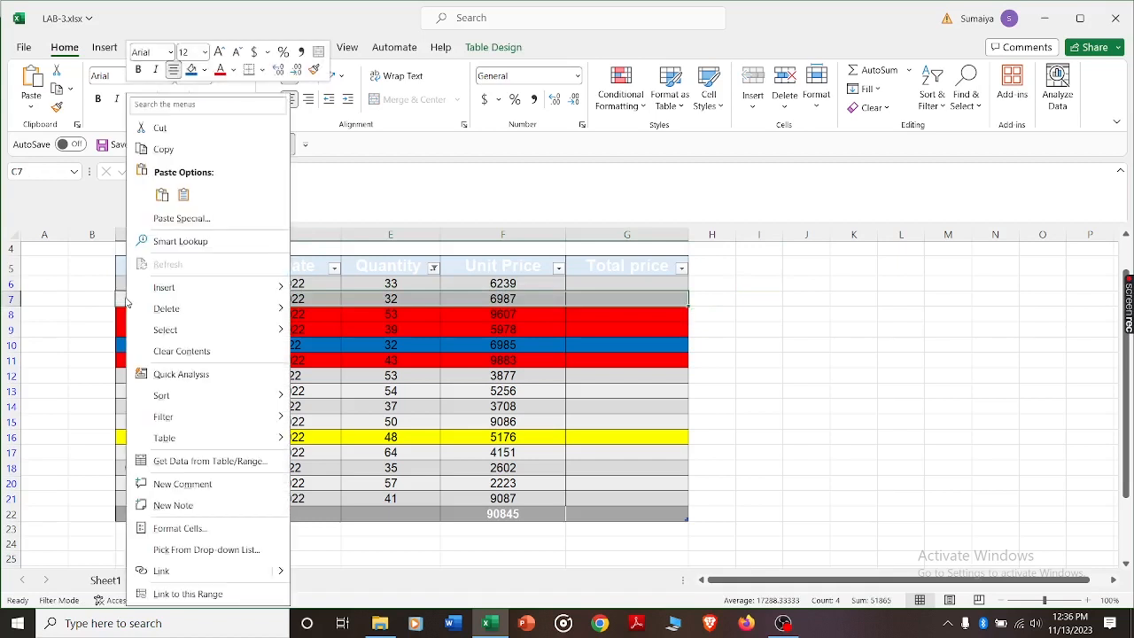
mouse_move(159, 296)
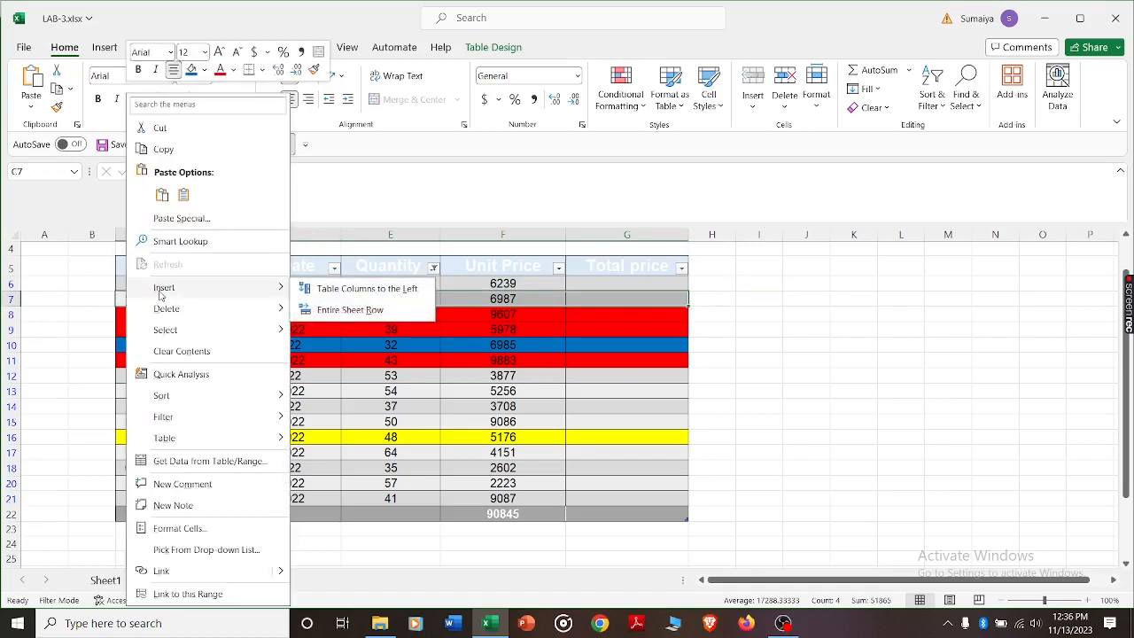
click(341, 311)
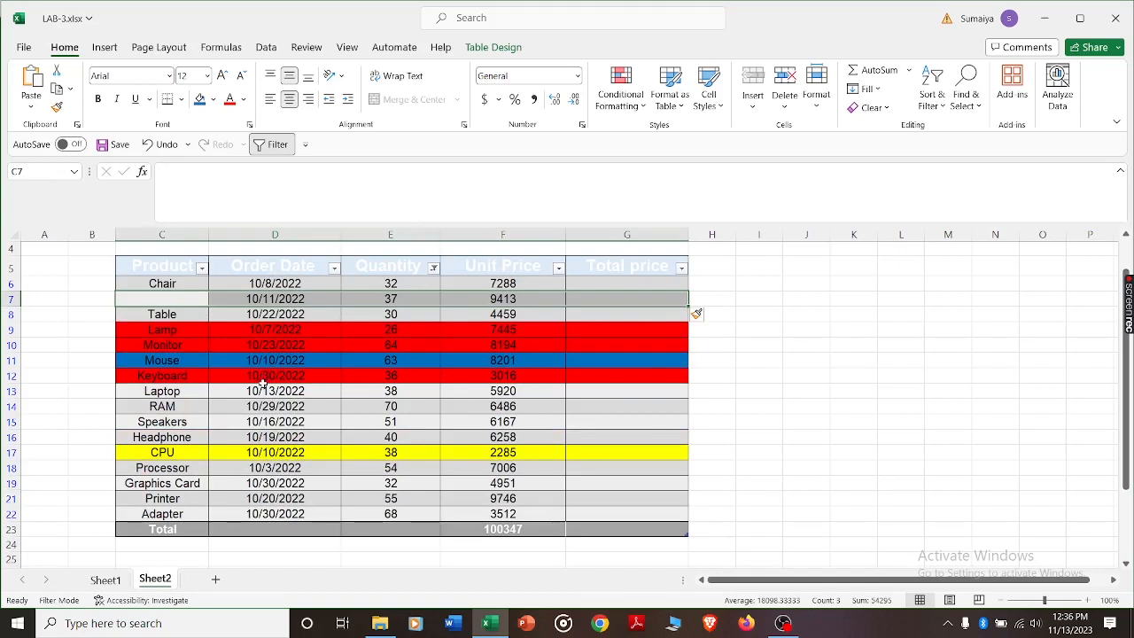
click(753, 403)
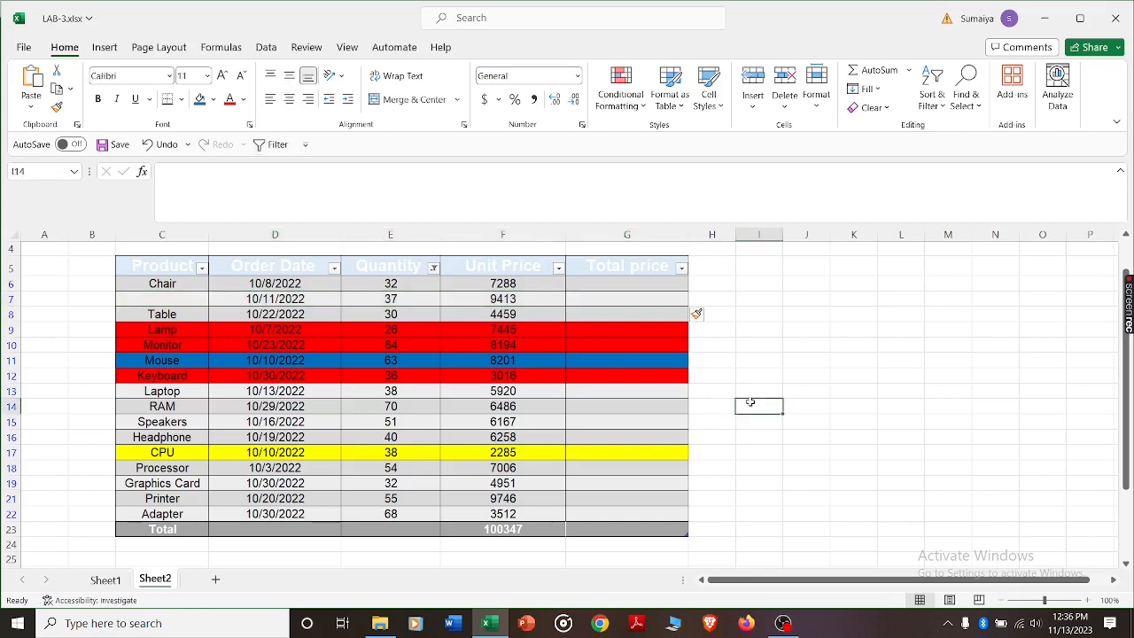
key(ctrl+z)
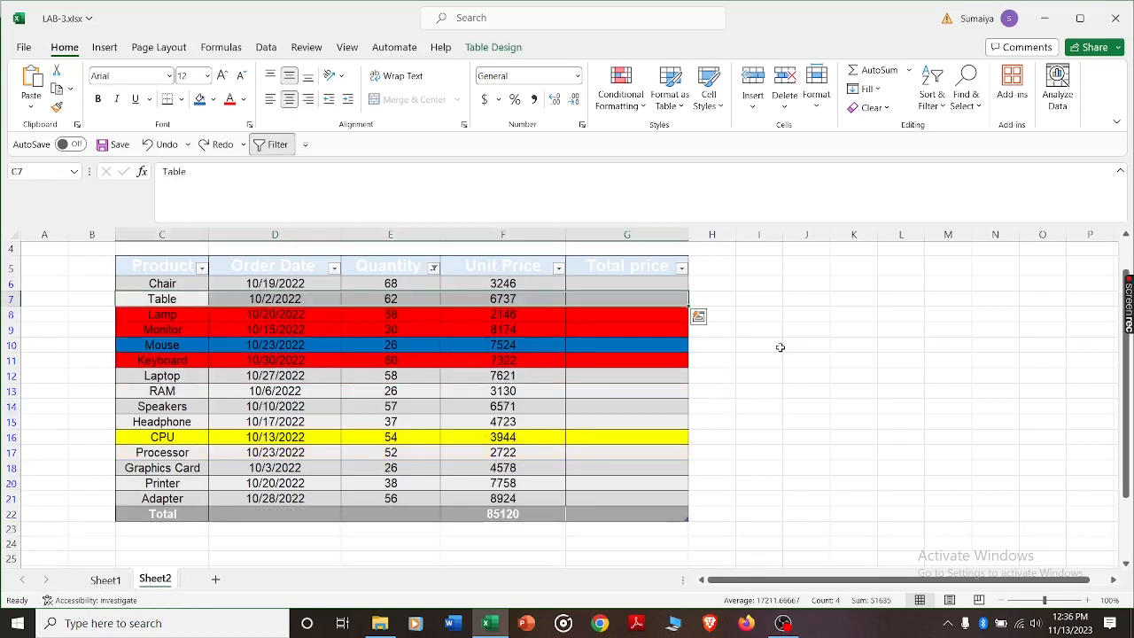
click(746, 348)
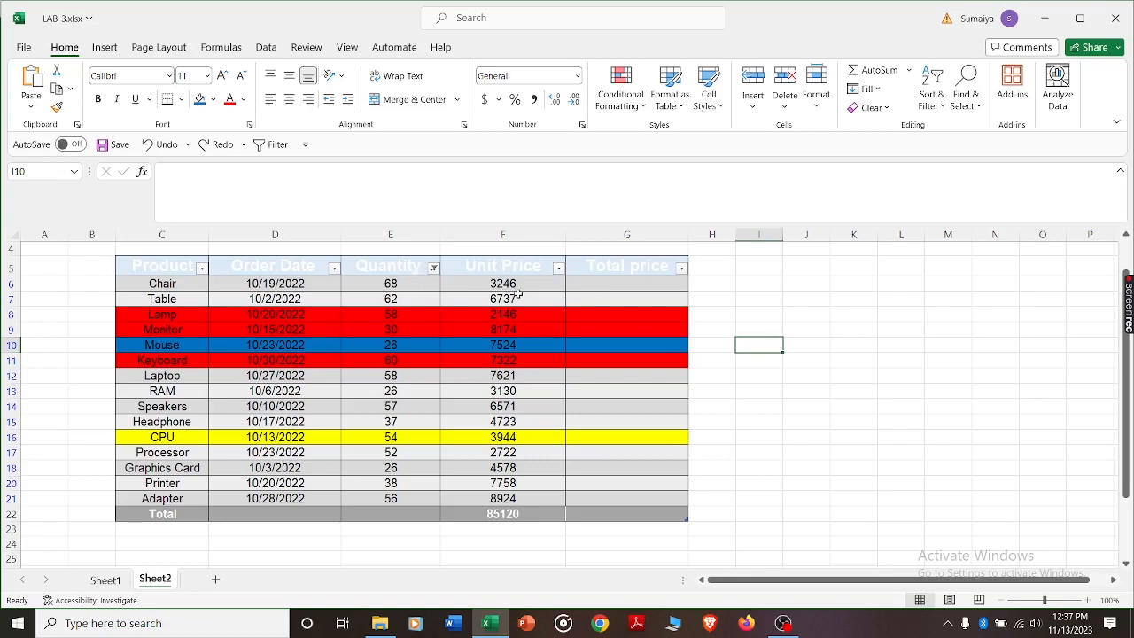
- Enter the formula =E6*F6 in cell G6 to fill the Total price column with quantity times unit price
click(593, 285)
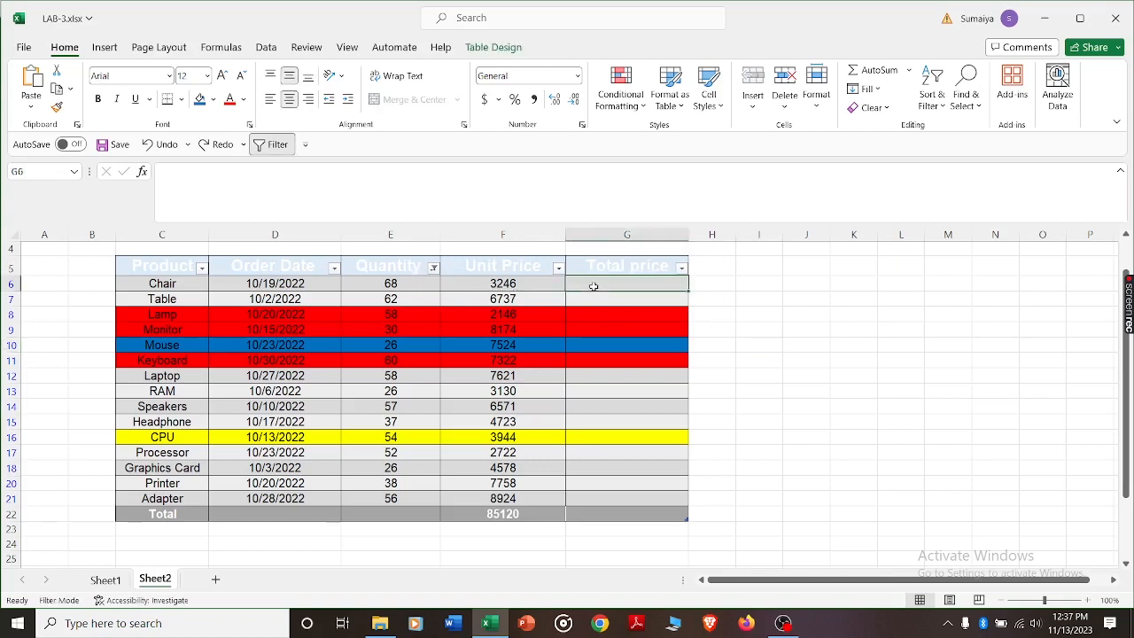
text(=)
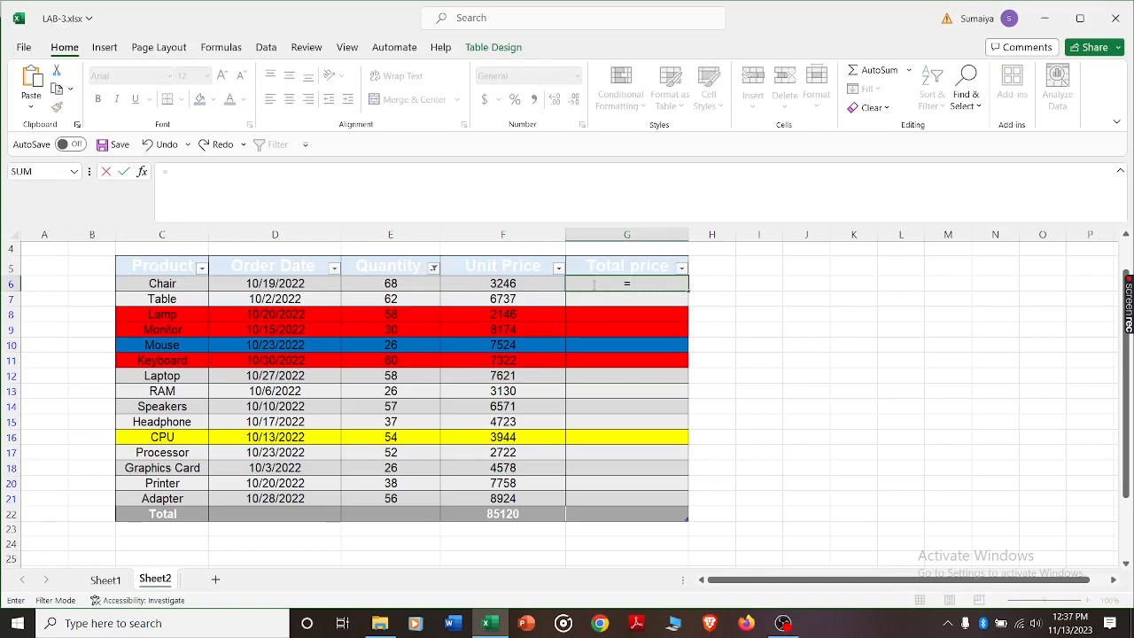
click(425, 287)
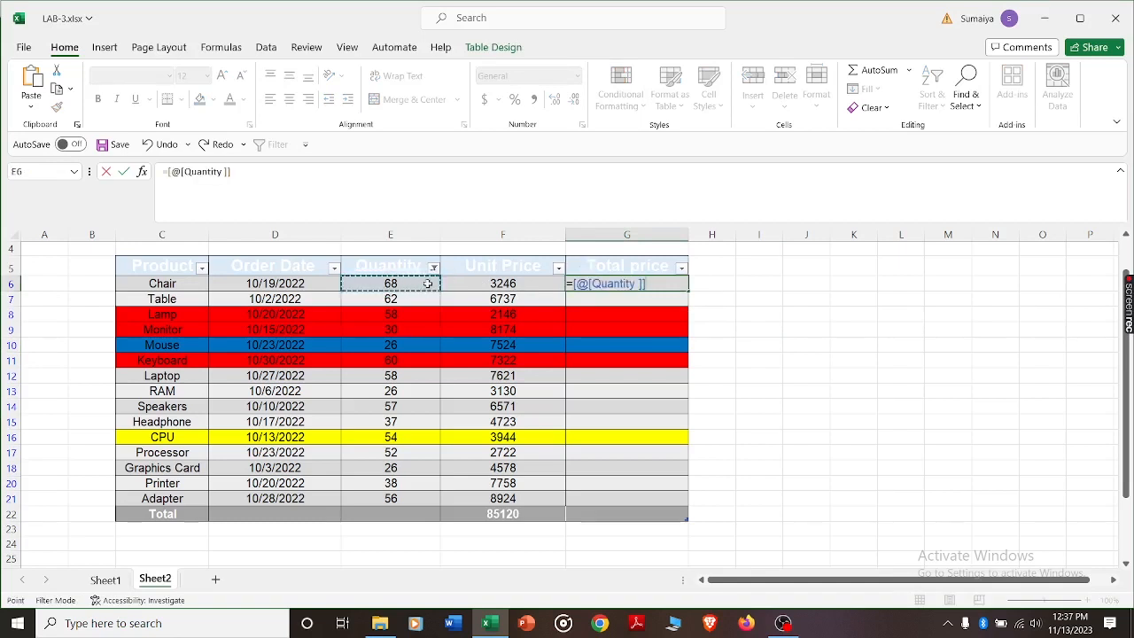
key(BackSpace)
key(BackSpace)
key(BackSpace)
key(BackSpace)
key(BackSpace)
key(BackSpace)
key(BackSpace)
key(BackSpace)
key(BackSpace)
key(BackSpace)
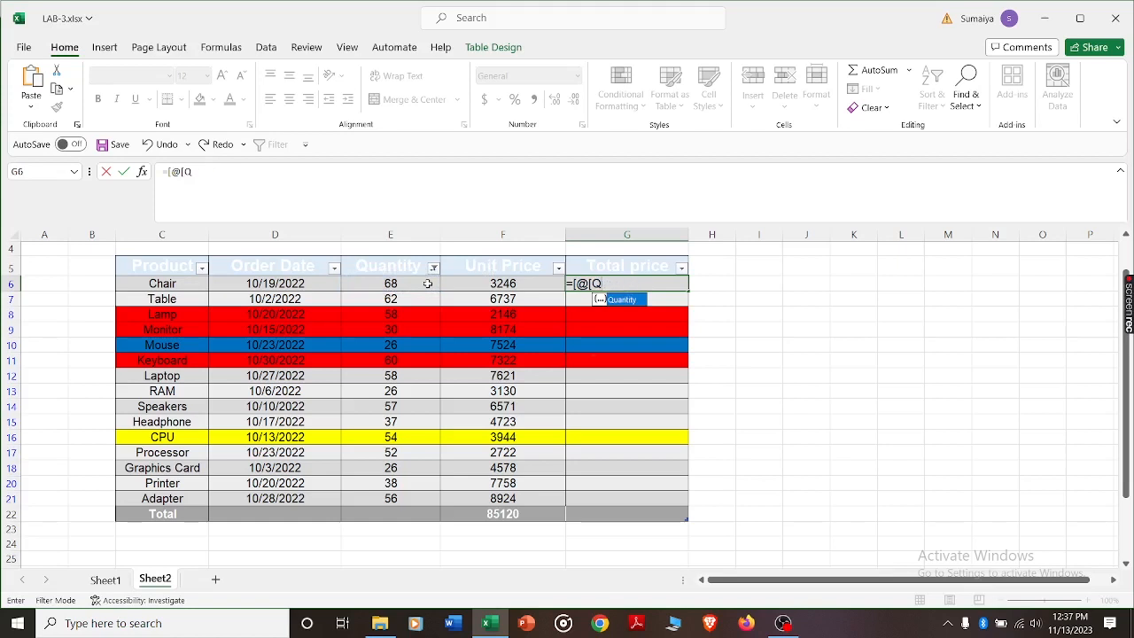
key(BackSpace)
key(BackSpace)
key(BackSpace)
key(BackSpace)
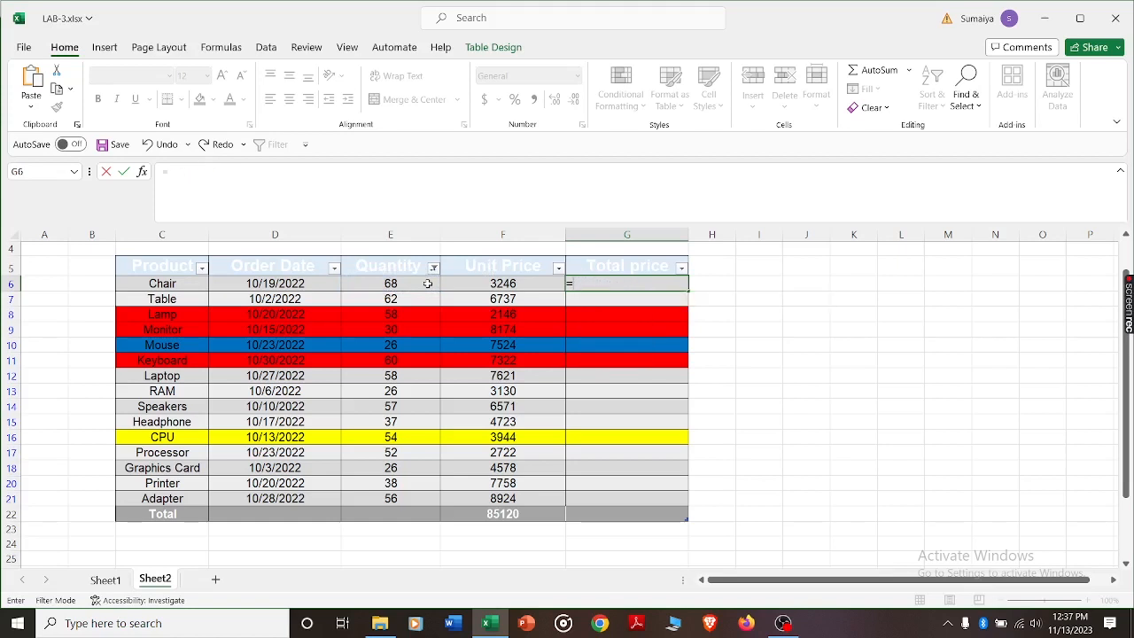
text(E5)
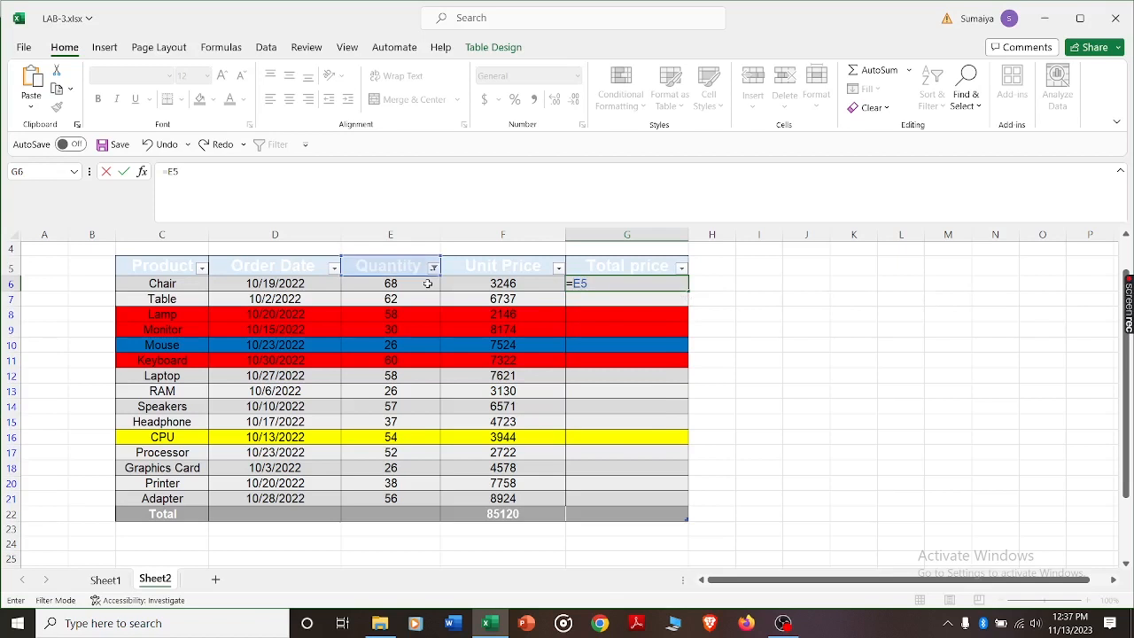
key(BackSpace)
text(6)
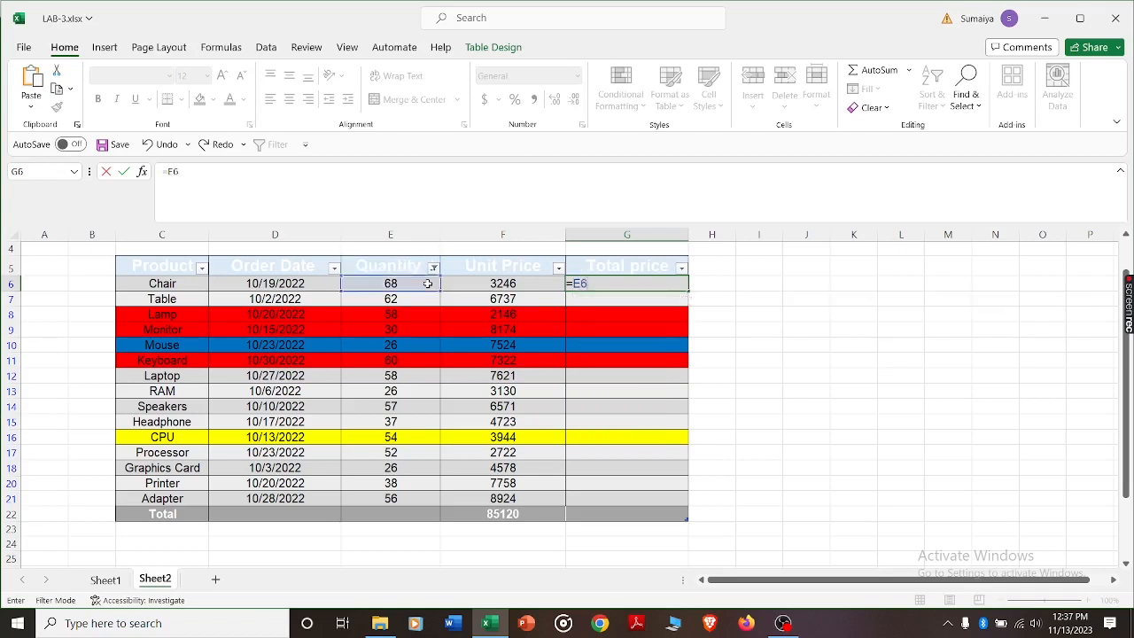
text(*F)
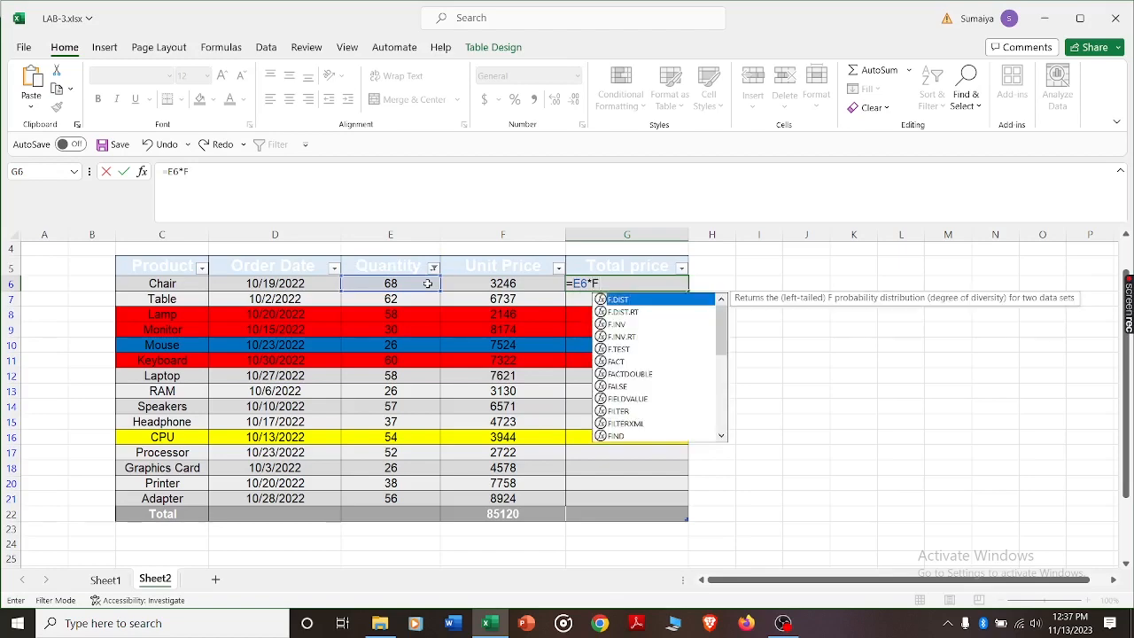
text(6)
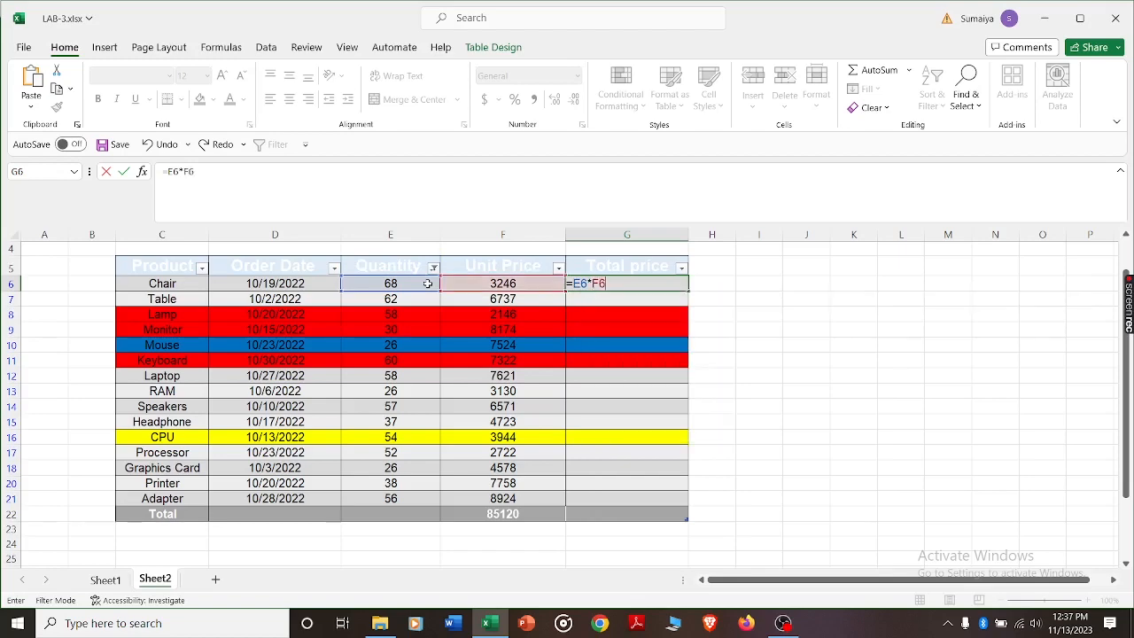
key(Return)
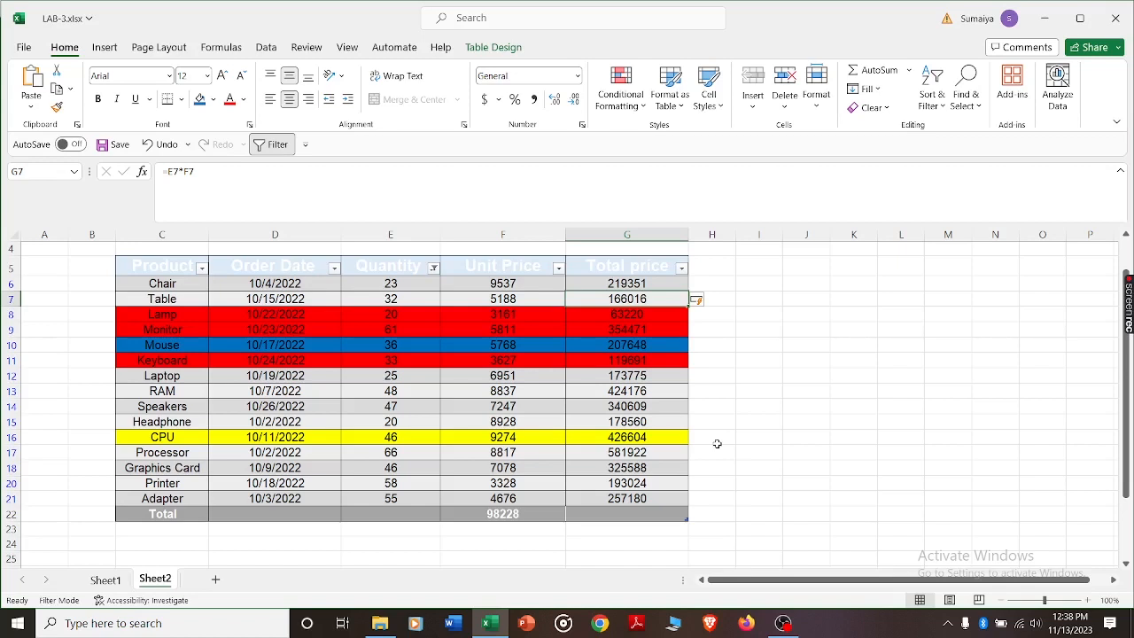
- In the AutoFormat As You Type options, turn off including new rows and columns in tables and filling formulas to create calculated columns
key(alt)
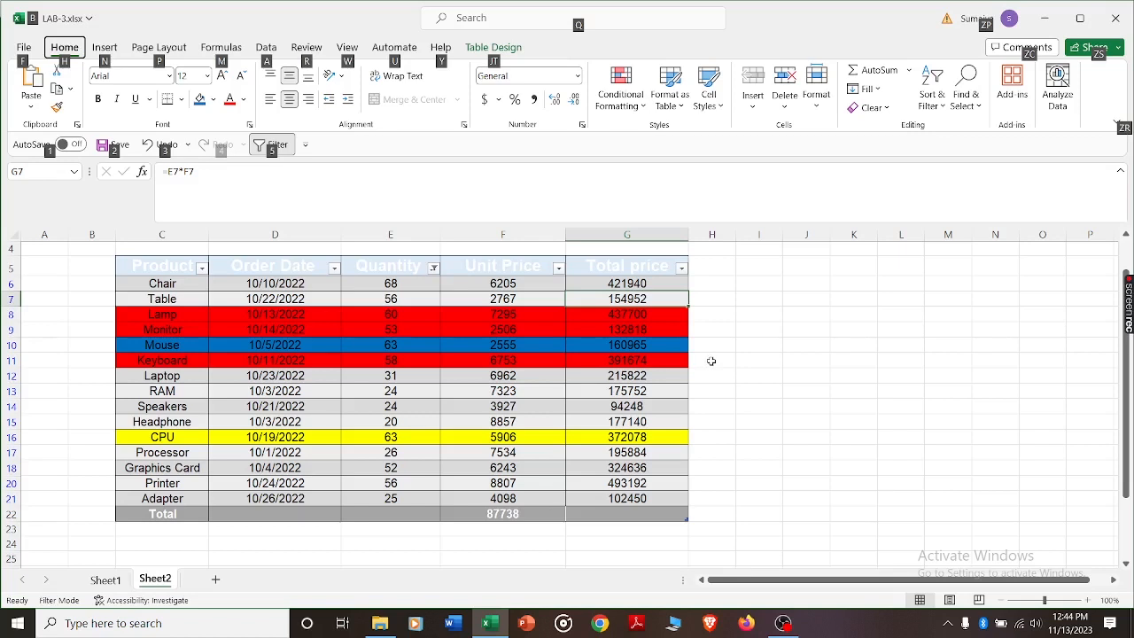
click(718, 360)
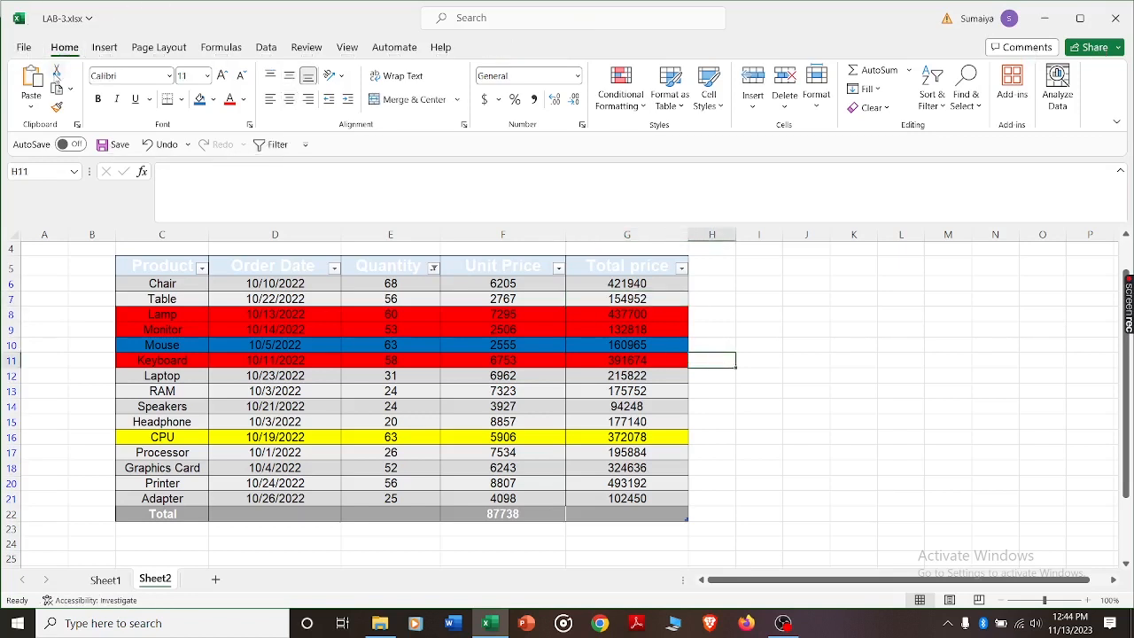
click(27, 49)
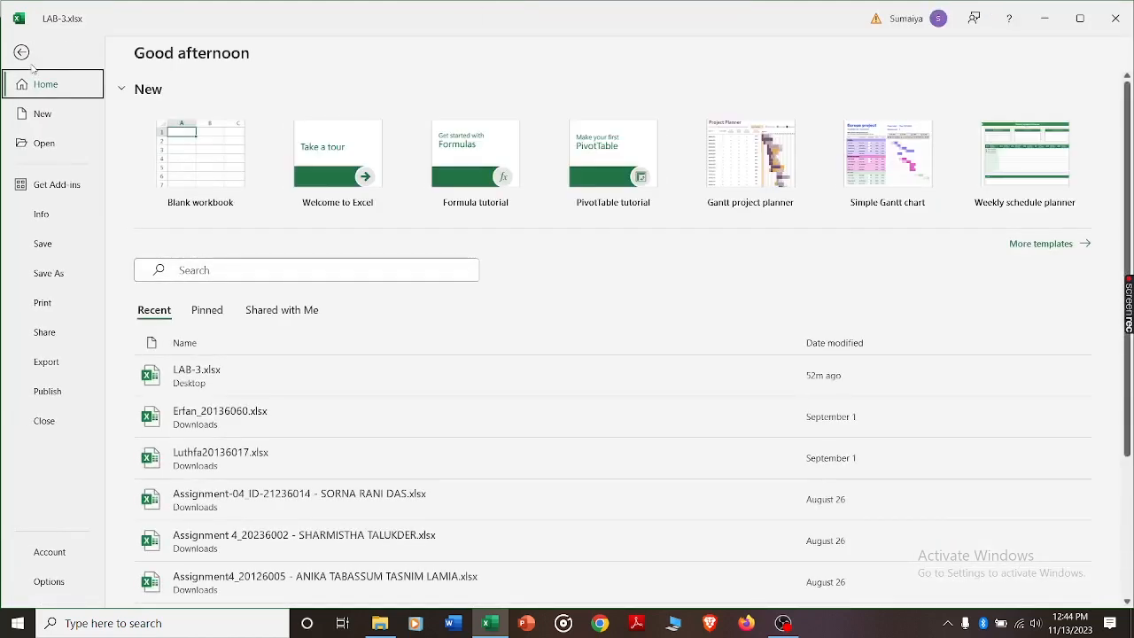
click(46, 582)
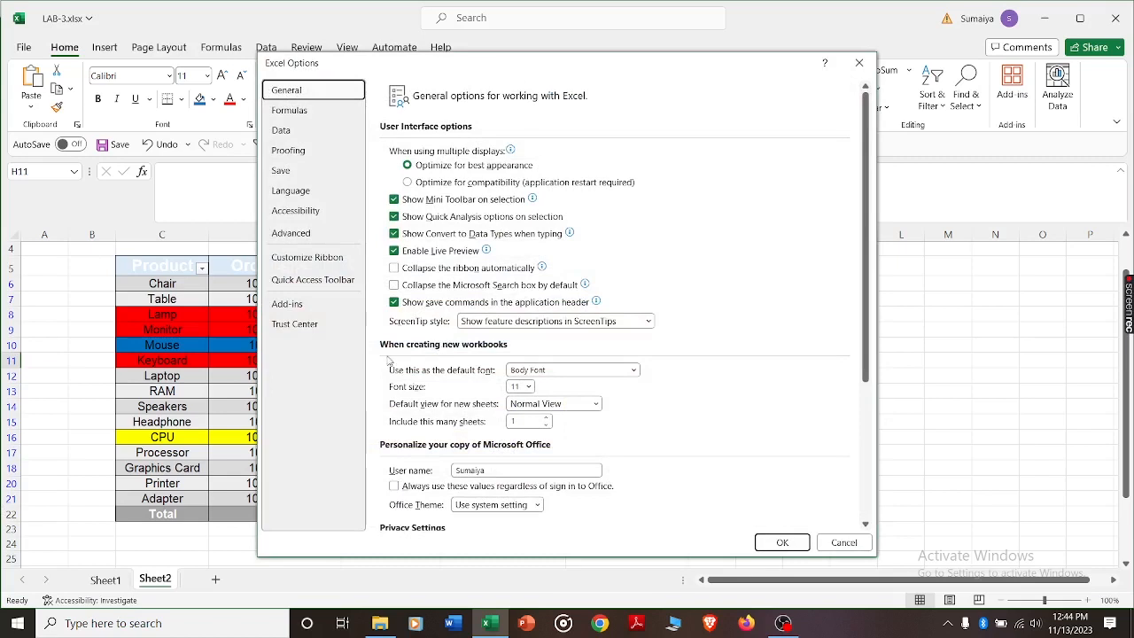
click(306, 155)
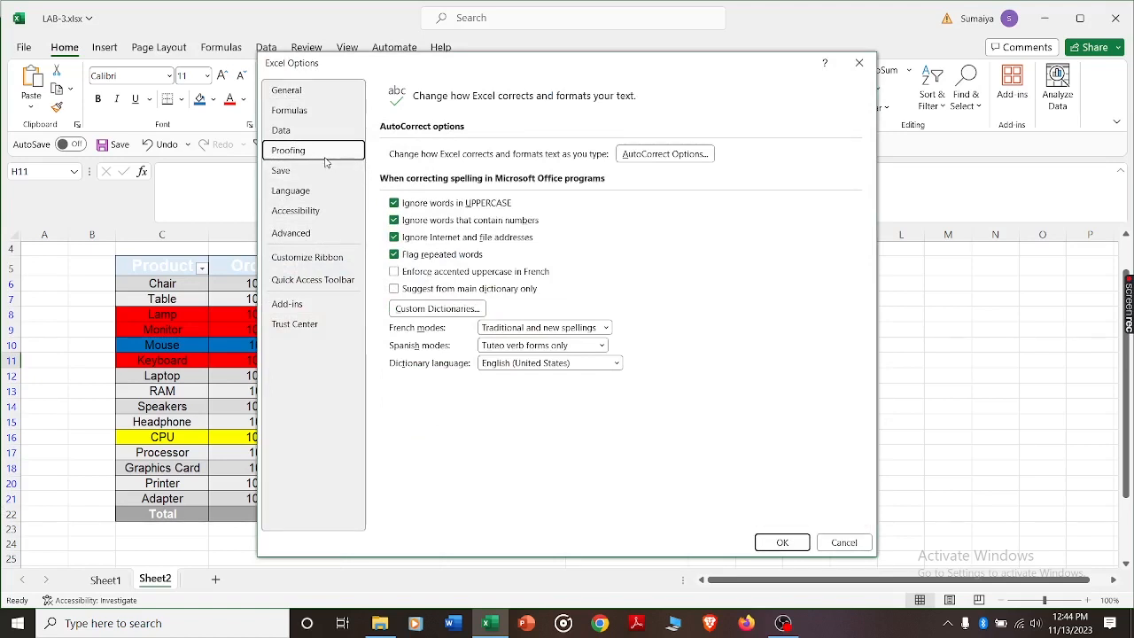
click(659, 156)
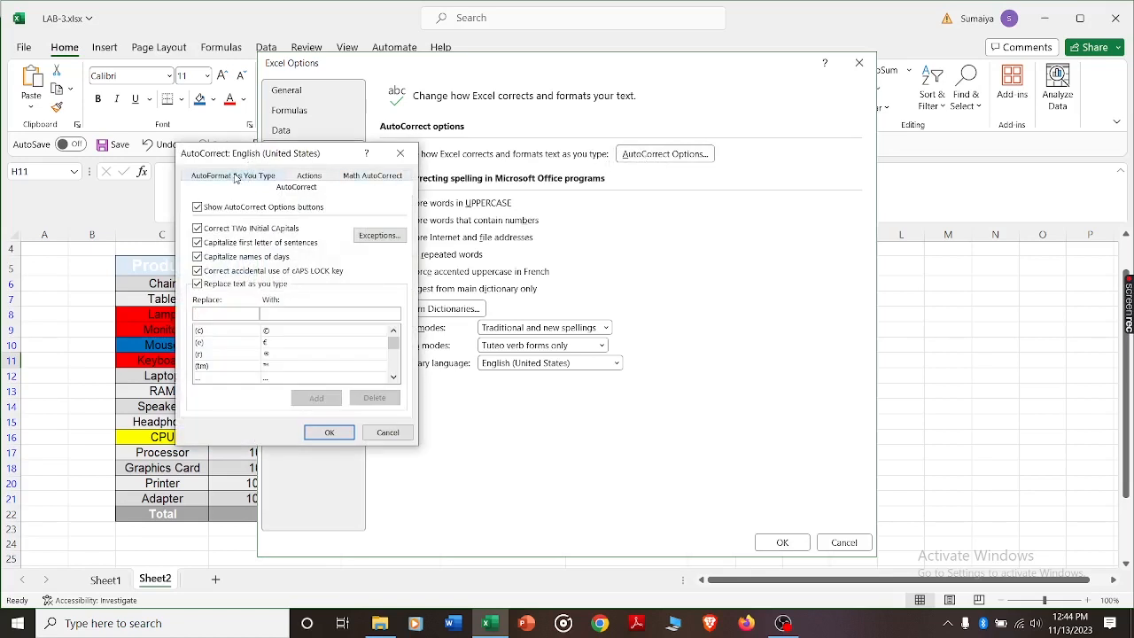
click(234, 176)
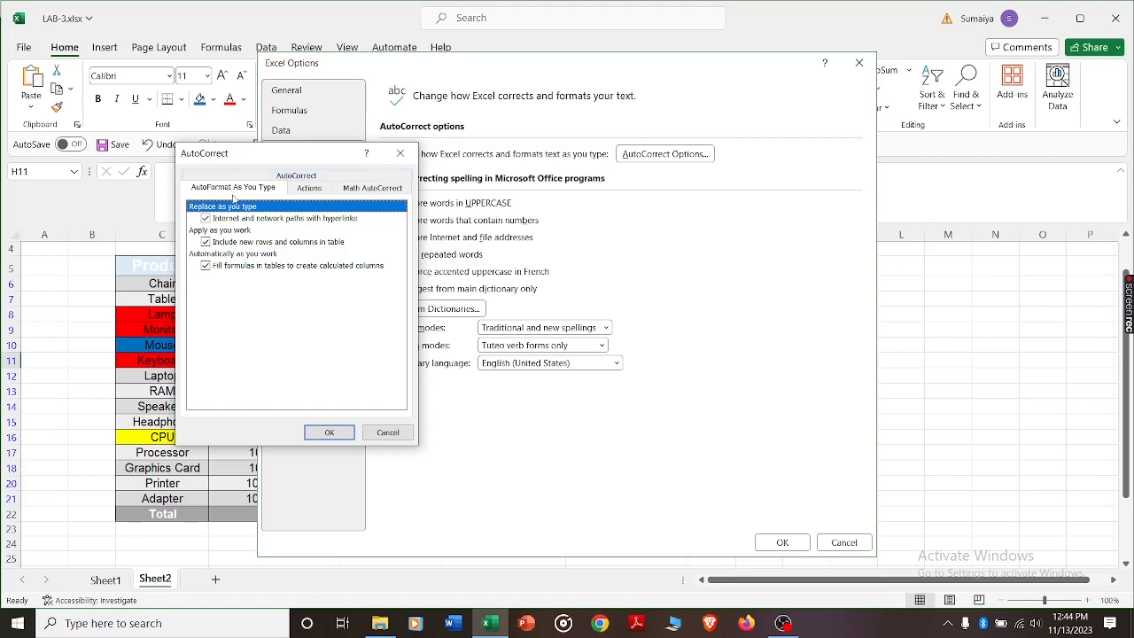
click(206, 242)
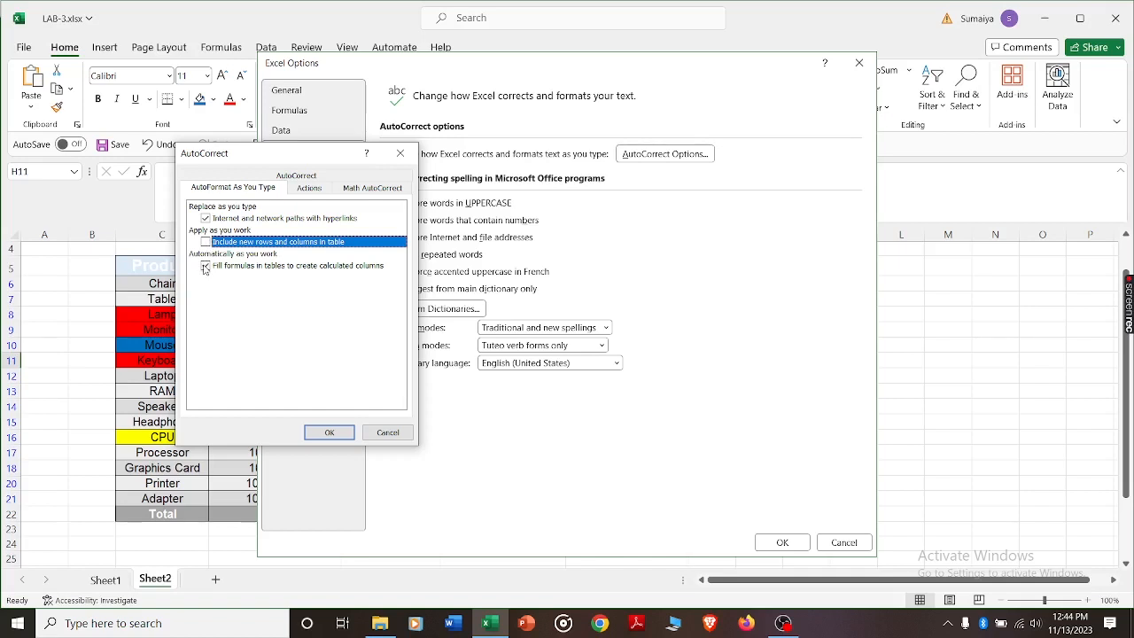
click(205, 266)
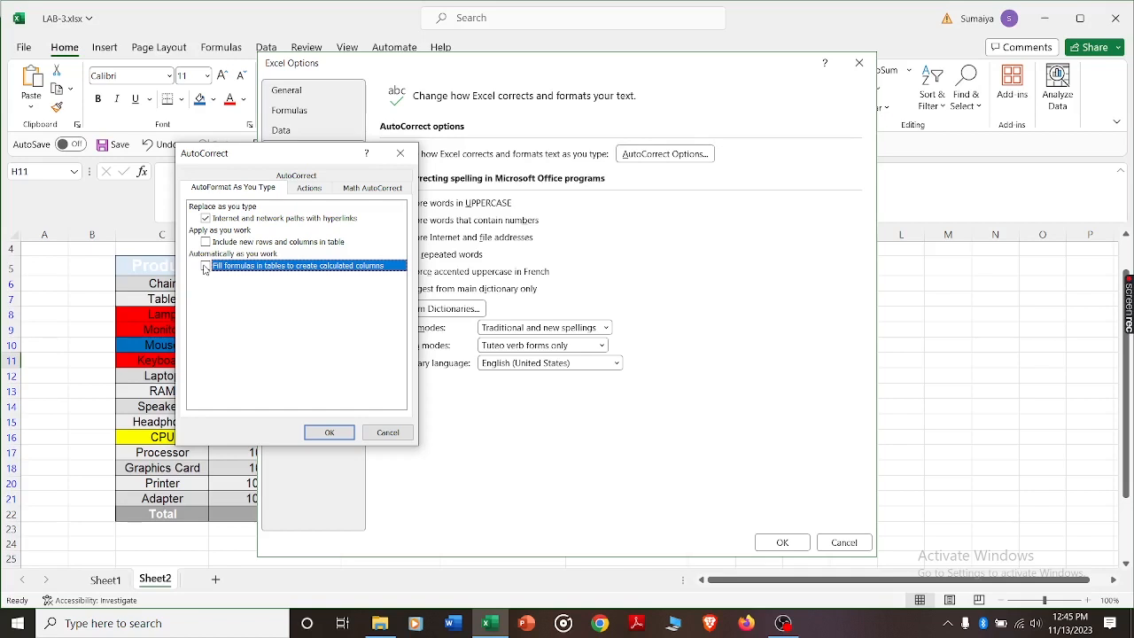
click(328, 432)
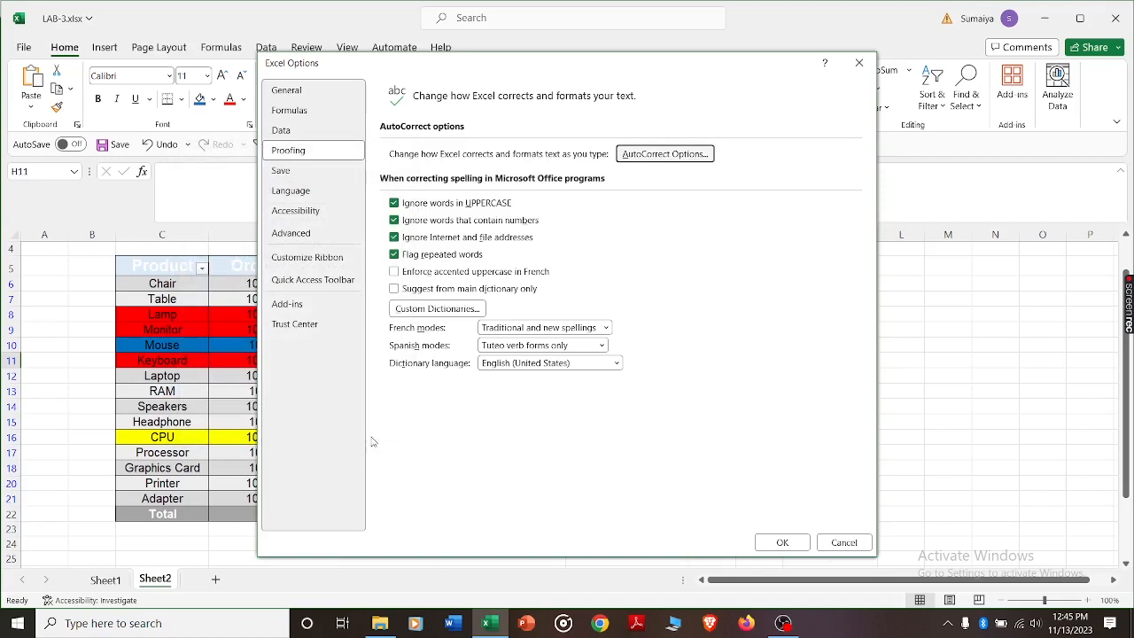
click(778, 542)
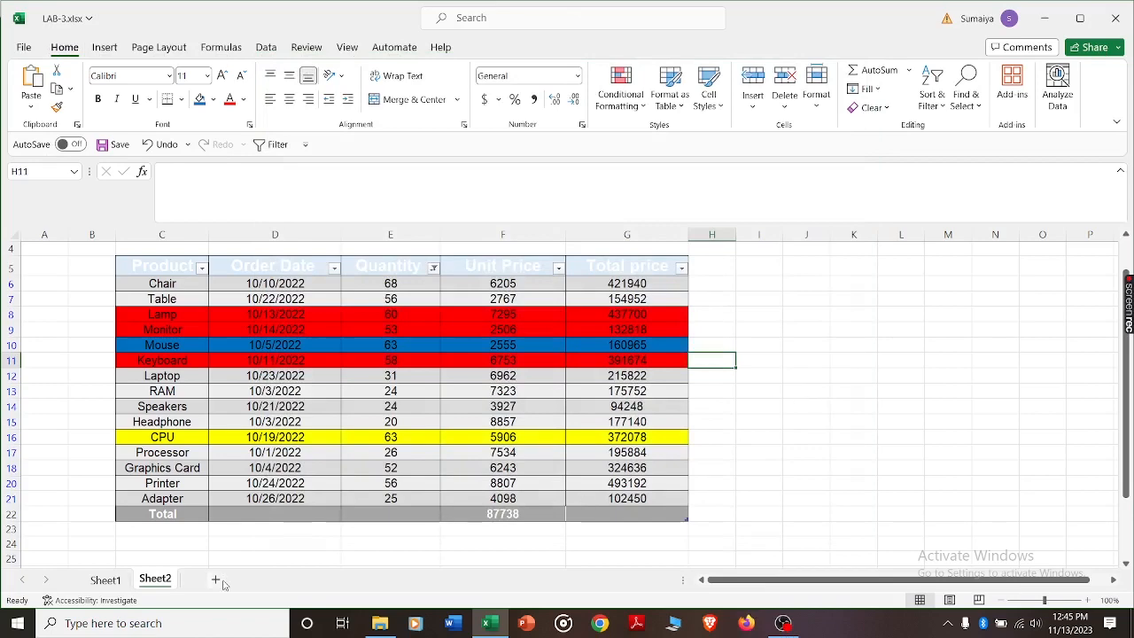
- Extend the green table on Sheet1 down to row 24 and shrink it back so it ends at row 17
click(105, 579)
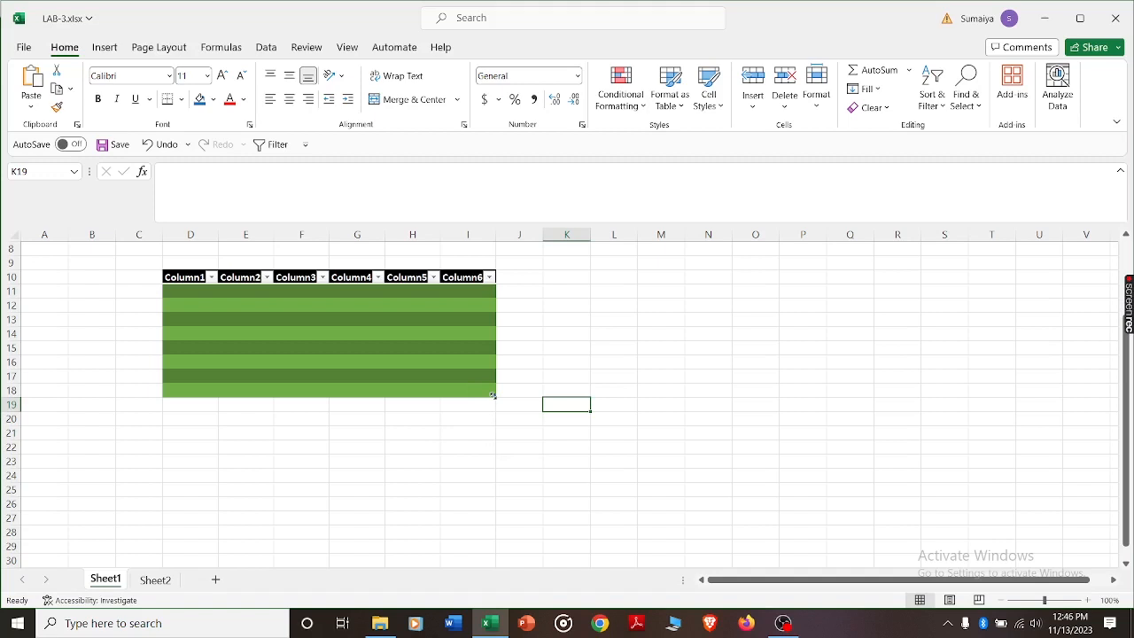
mouse_move(494, 402)
mouse_down()
mouse_move(499, 487)
mouse_move(496, 401)
mouse_up()
click(535, 474)
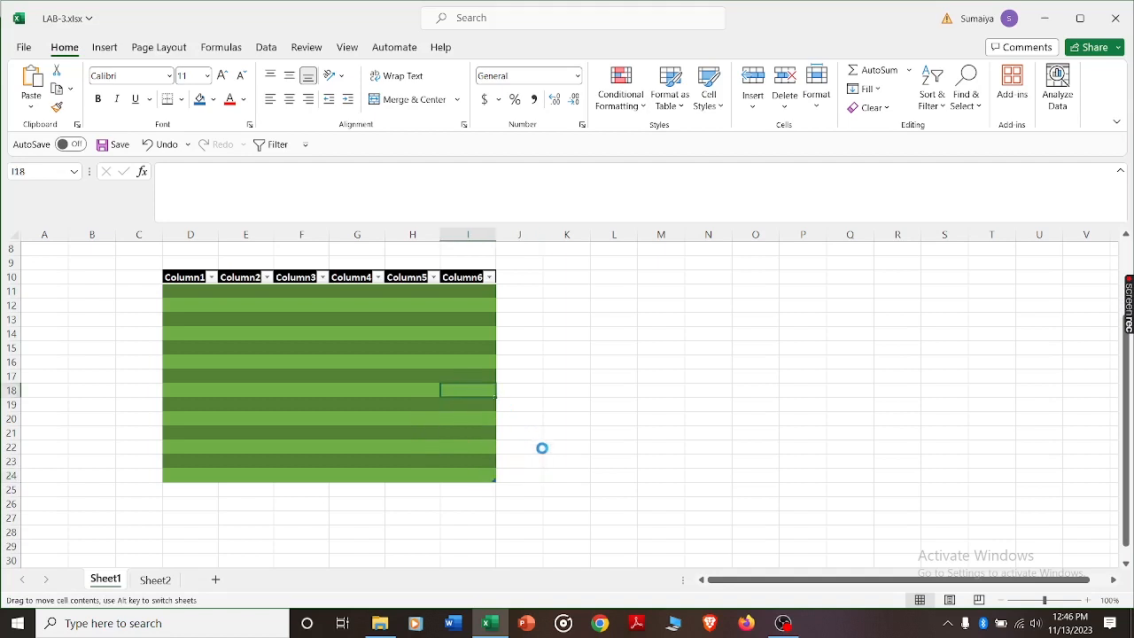
click(523, 477)
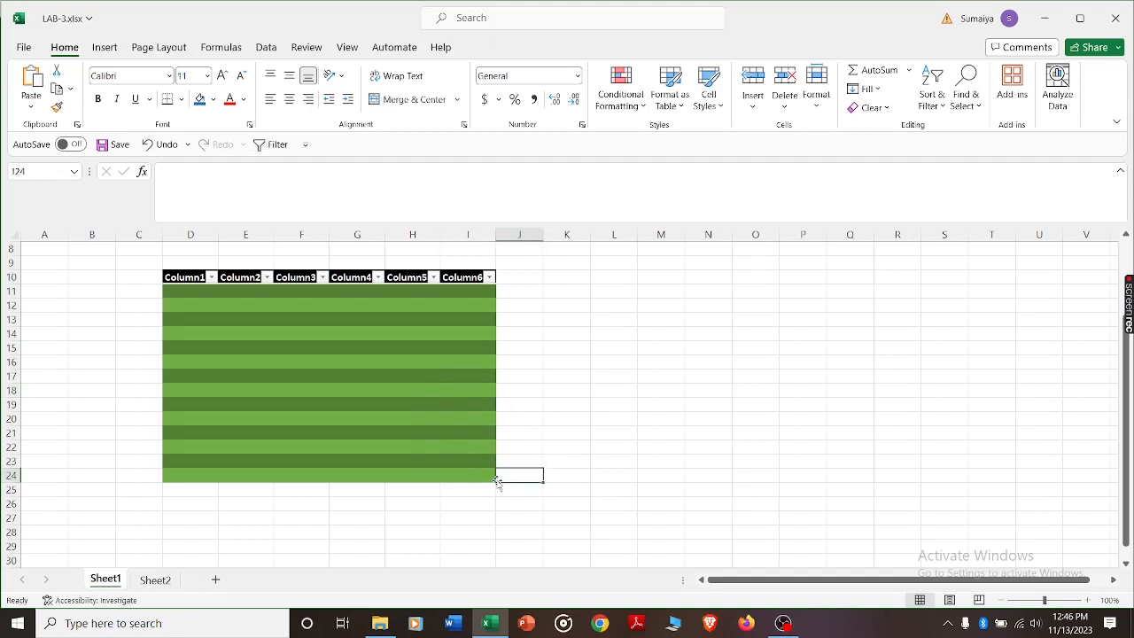
drag(490, 479, 496, 383)
click(631, 381)
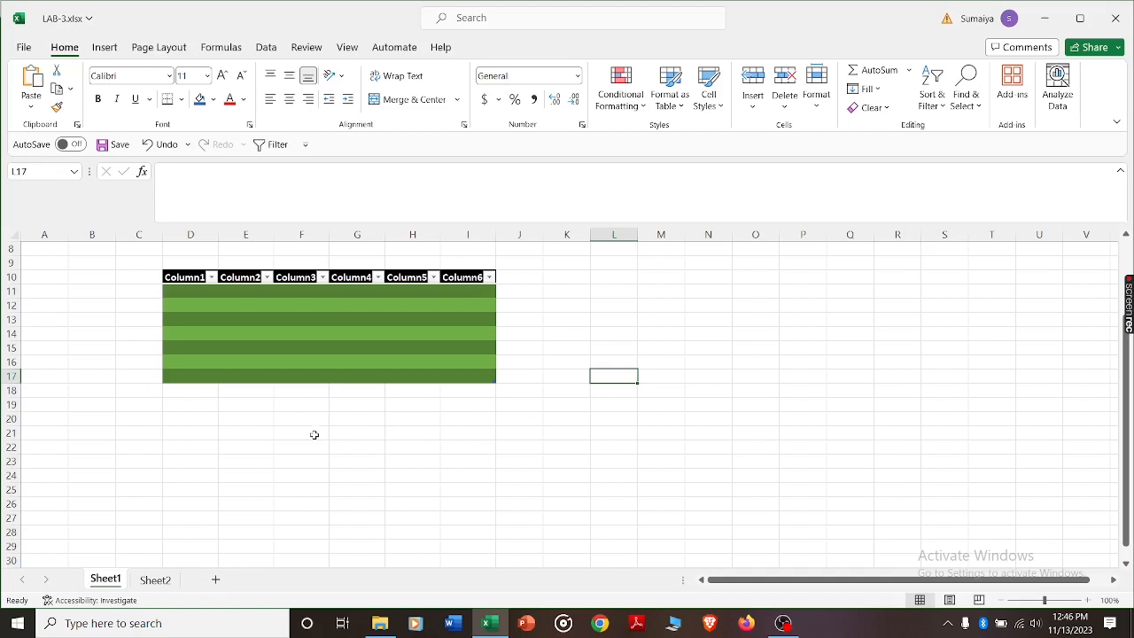
- Add one new row at the end of the Sheet1 table from its last cell, I17
click(482, 379)
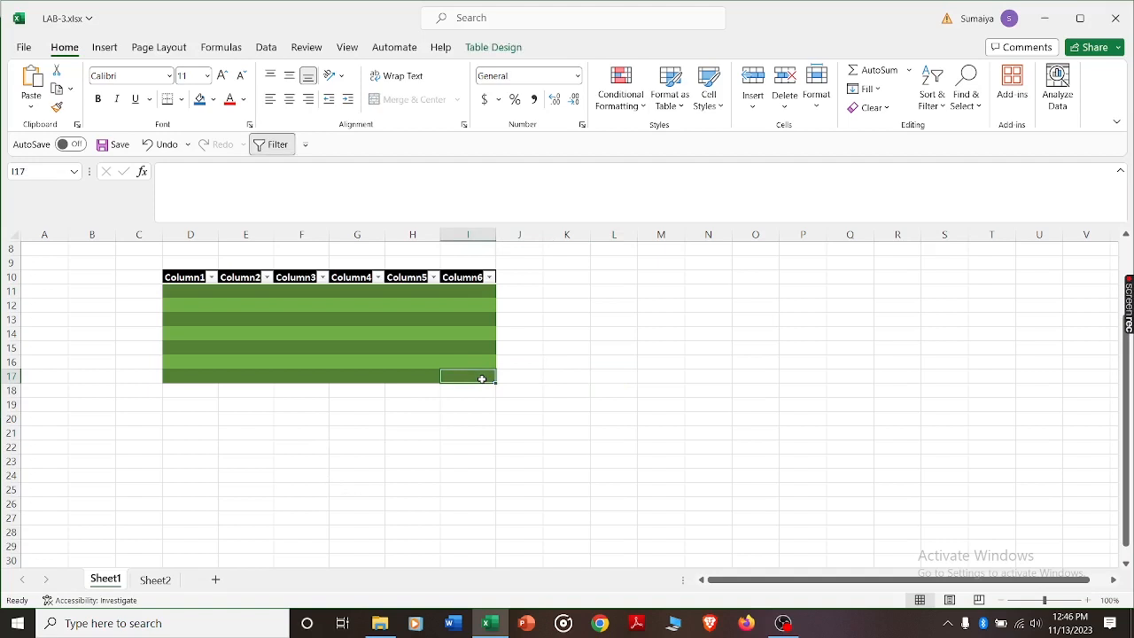
key(Tab)
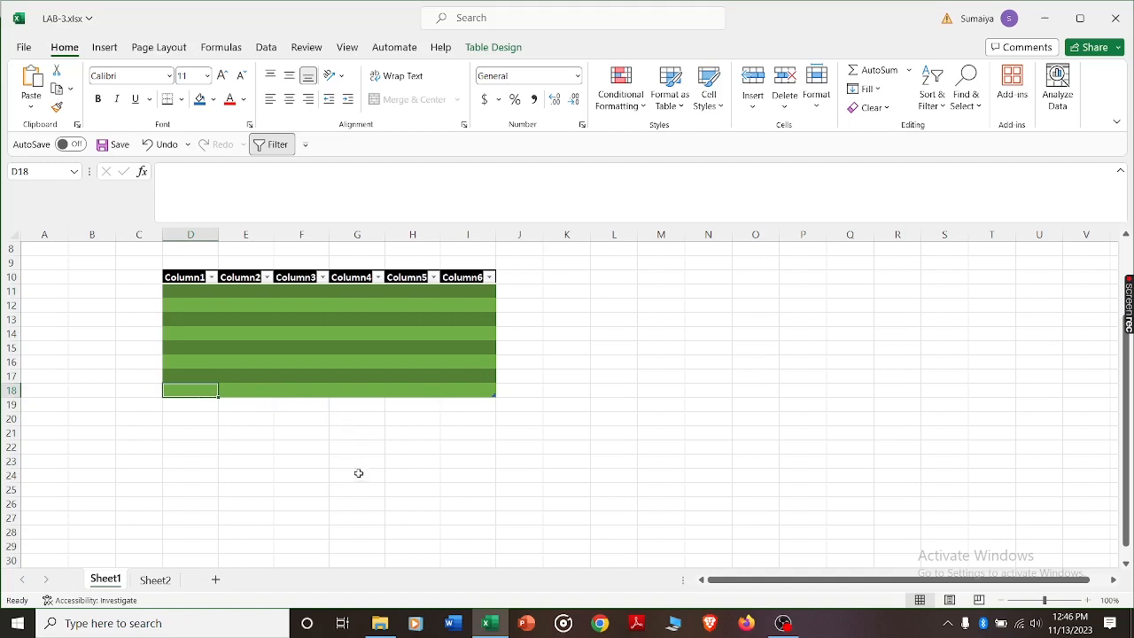
click(243, 505)
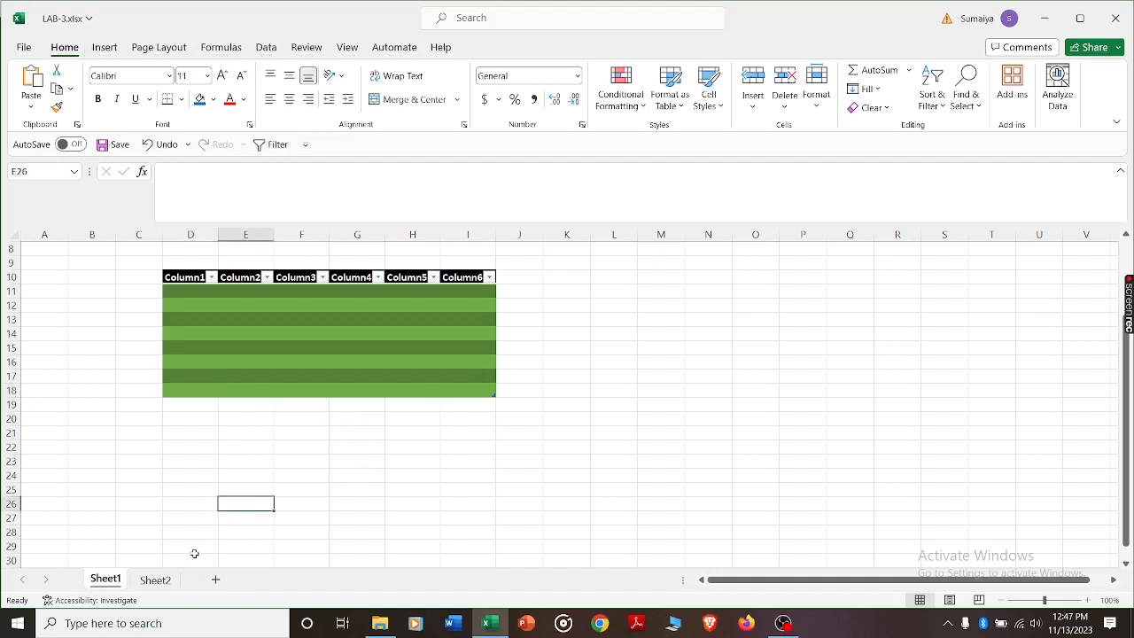
- Format the Unit Price column of the product table on Sheet2 as Currency with the $ symbol and 2 decimal places
click(152, 579)
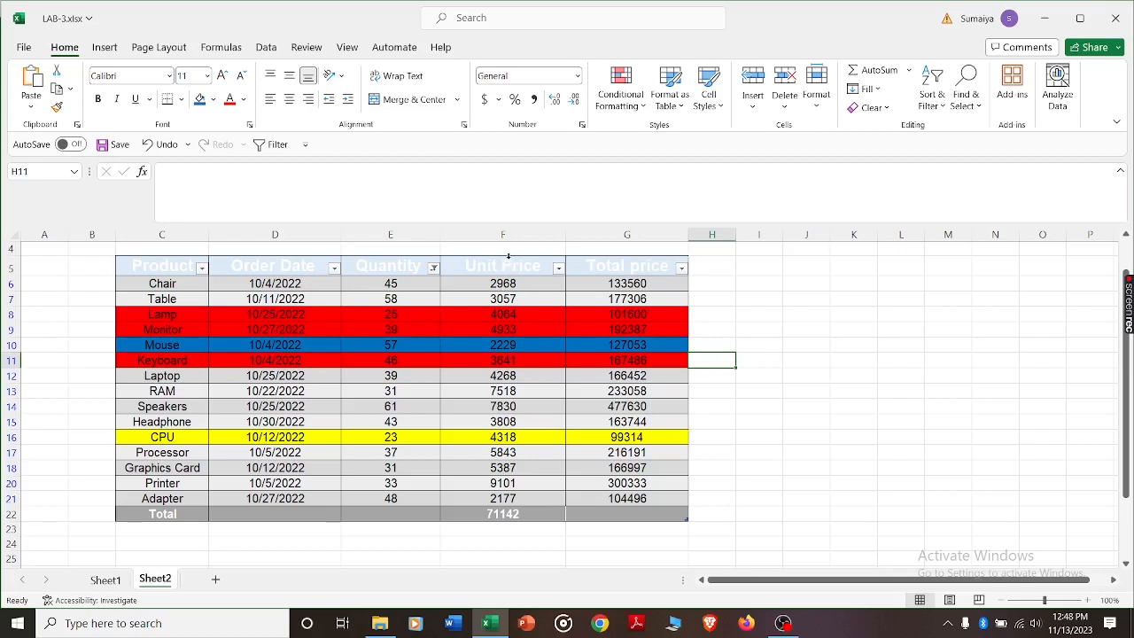
click(508, 256)
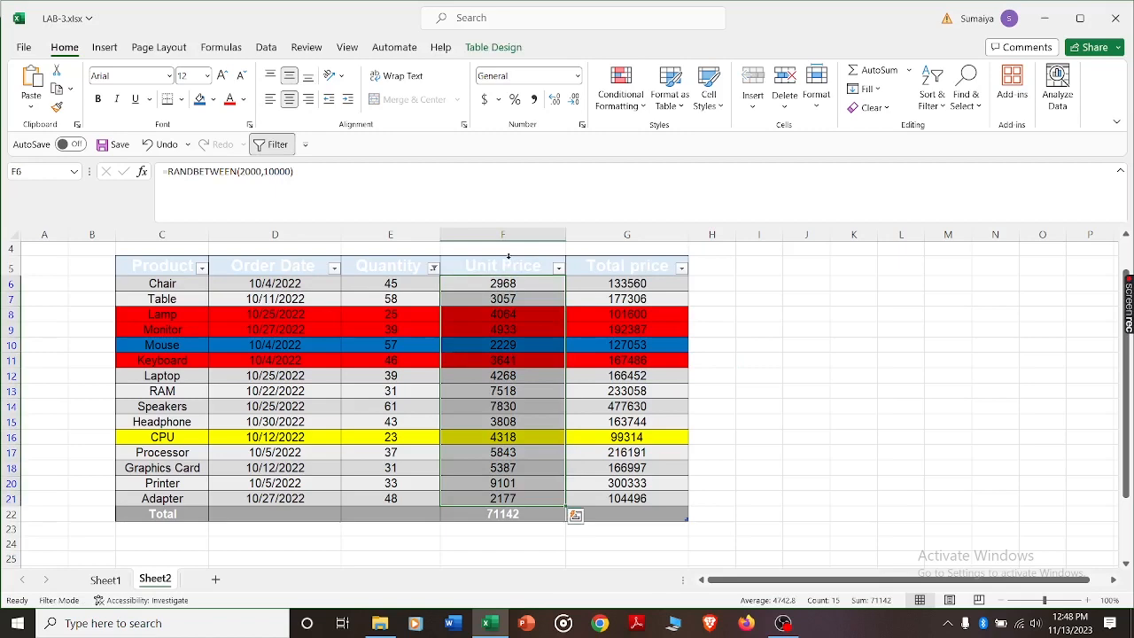
right_click(508, 257)
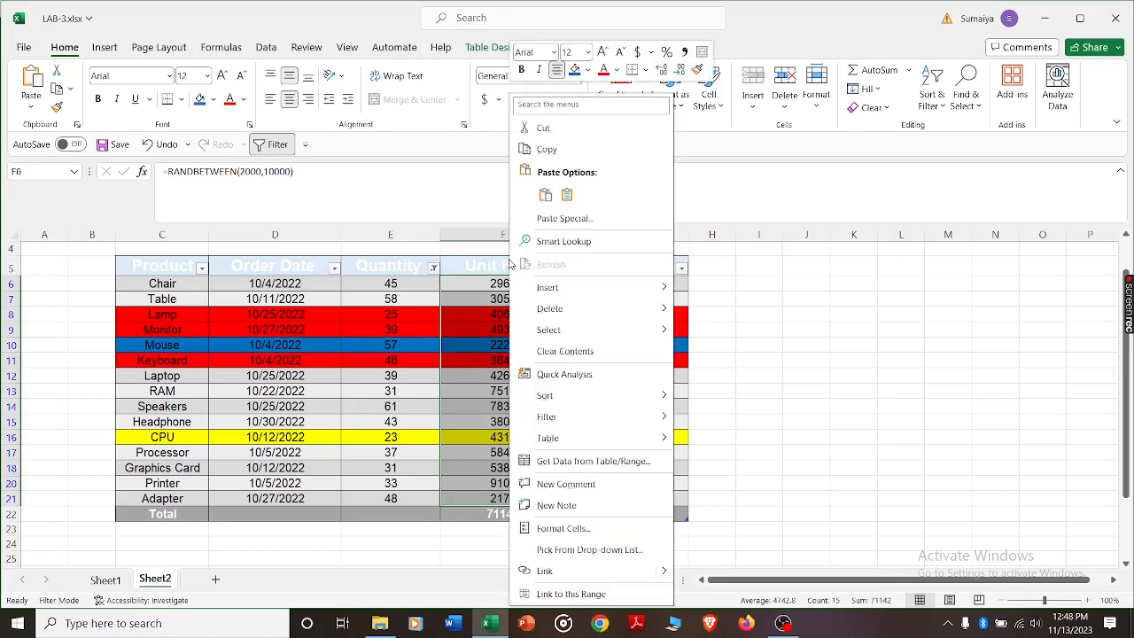
click(572, 530)
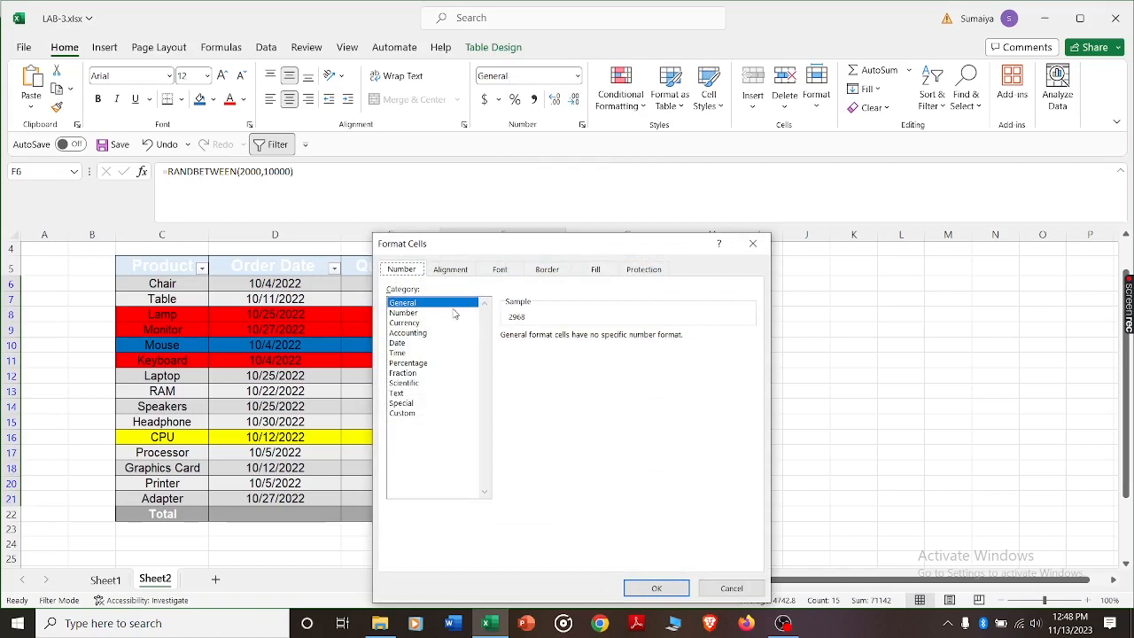
click(406, 325)
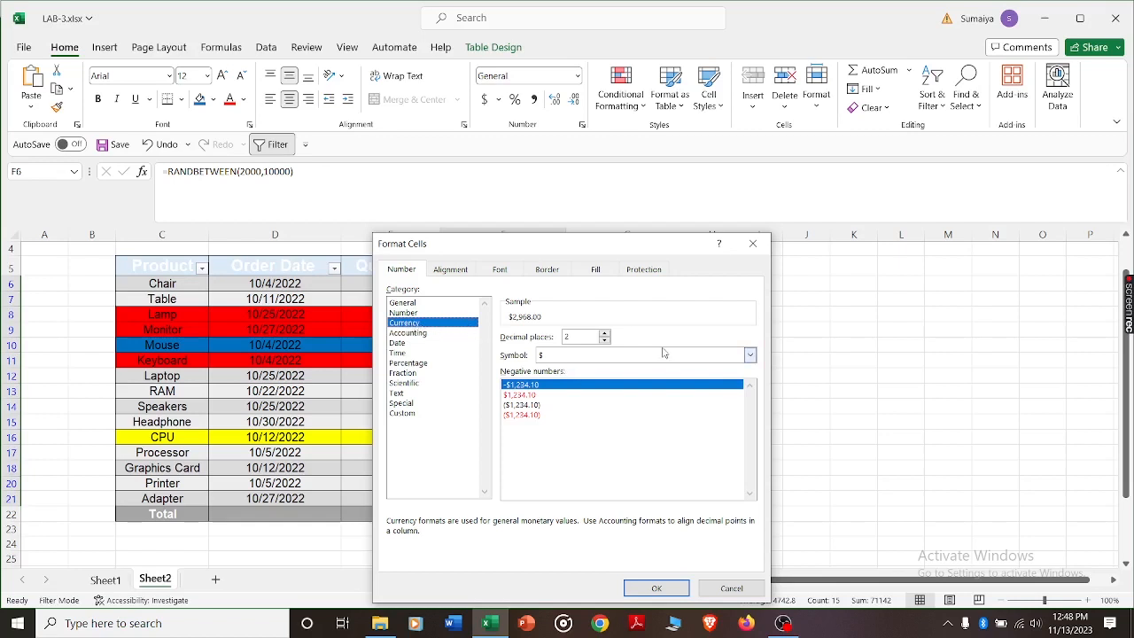
click(751, 355)
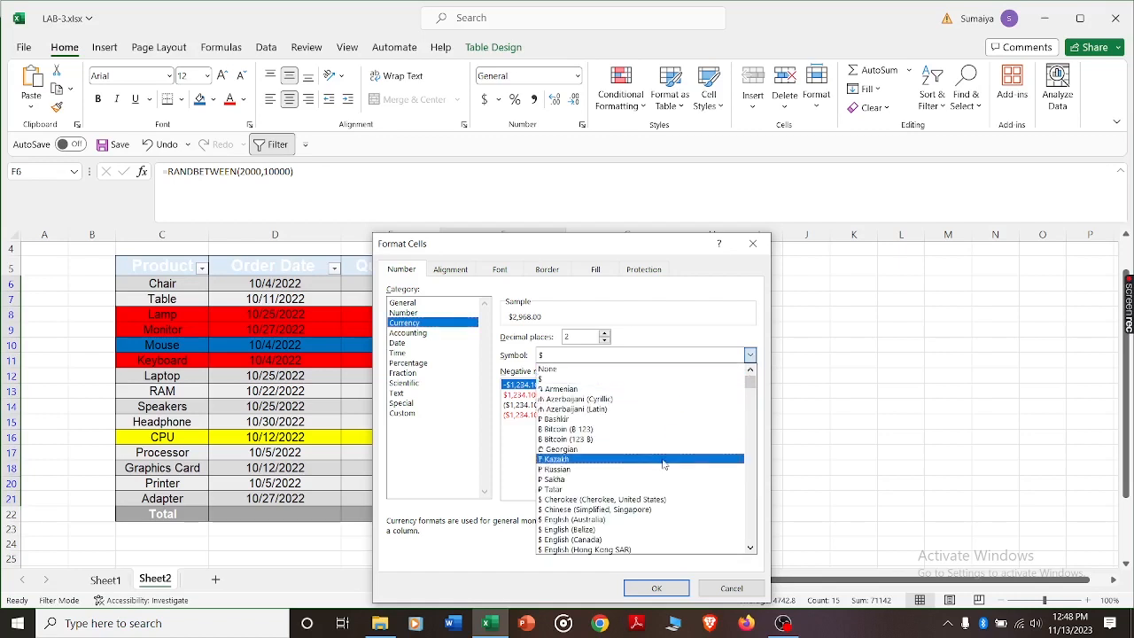
scroll(674, 494, down, 1)
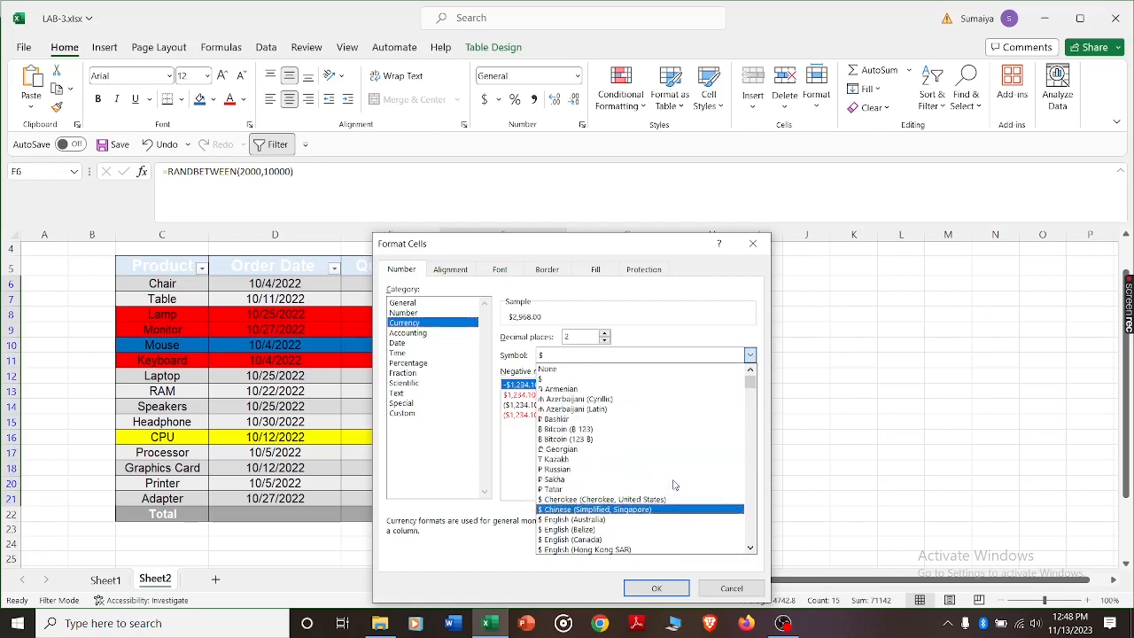
scroll(637, 443, up, 1)
click(557, 355)
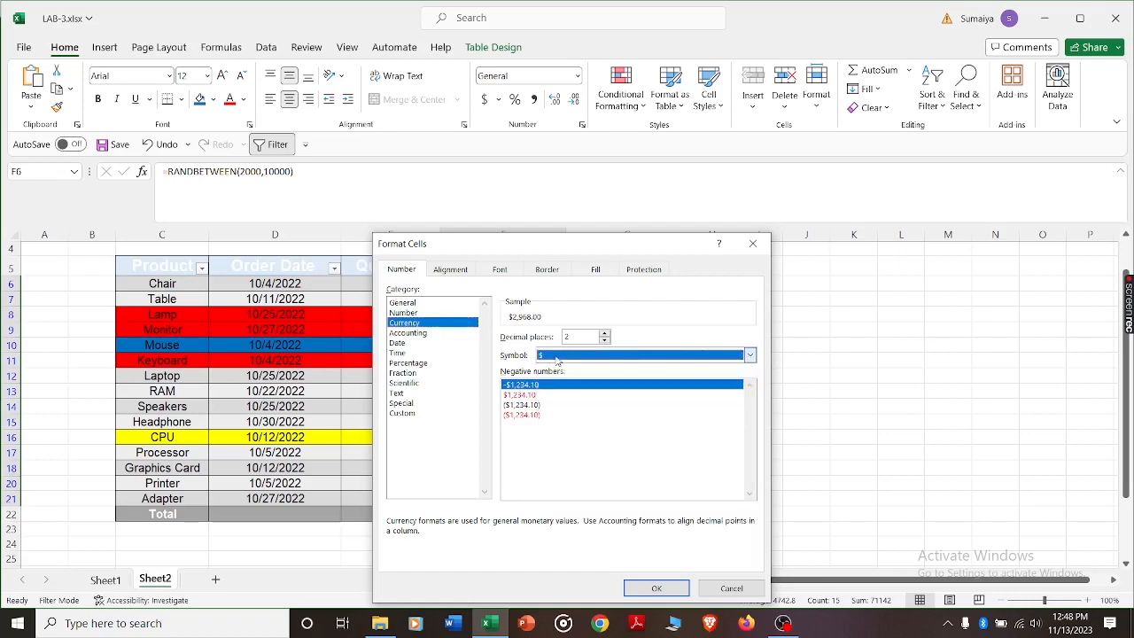
click(656, 589)
click(802, 419)
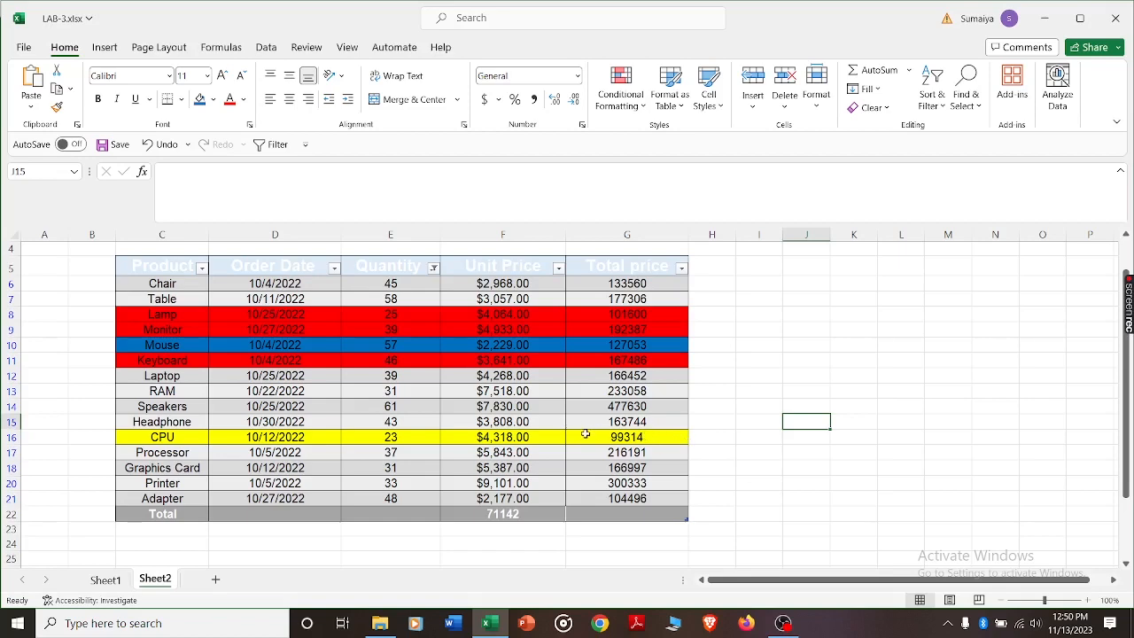
- Examine the print preview of Sheet2 and return to the worksheet, keeping the workbook open
click(25, 49)
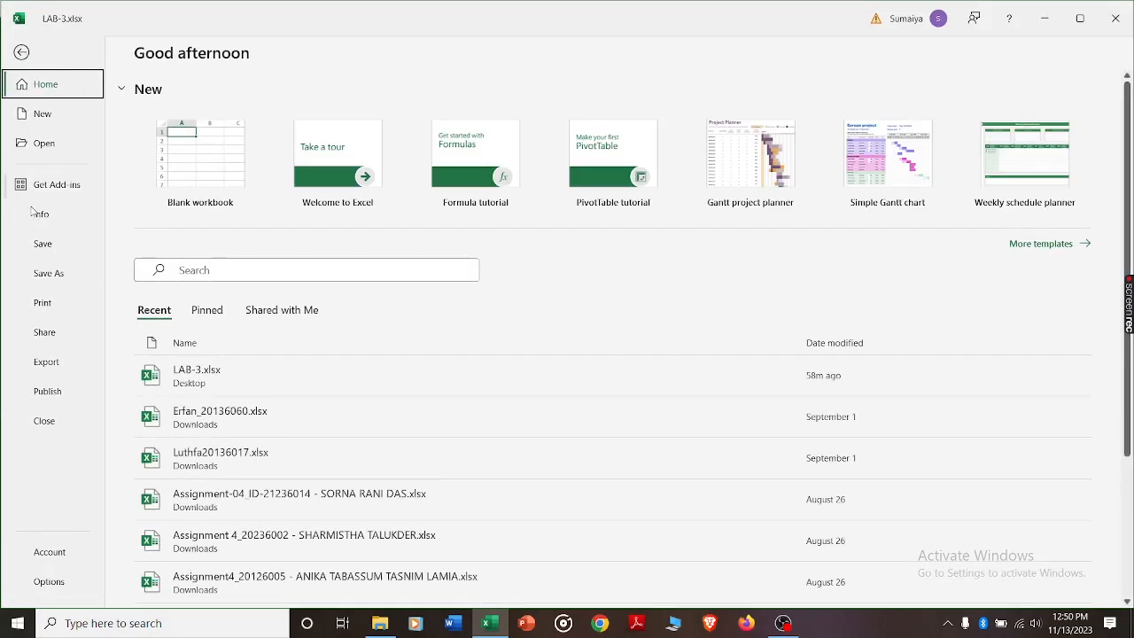
click(41, 305)
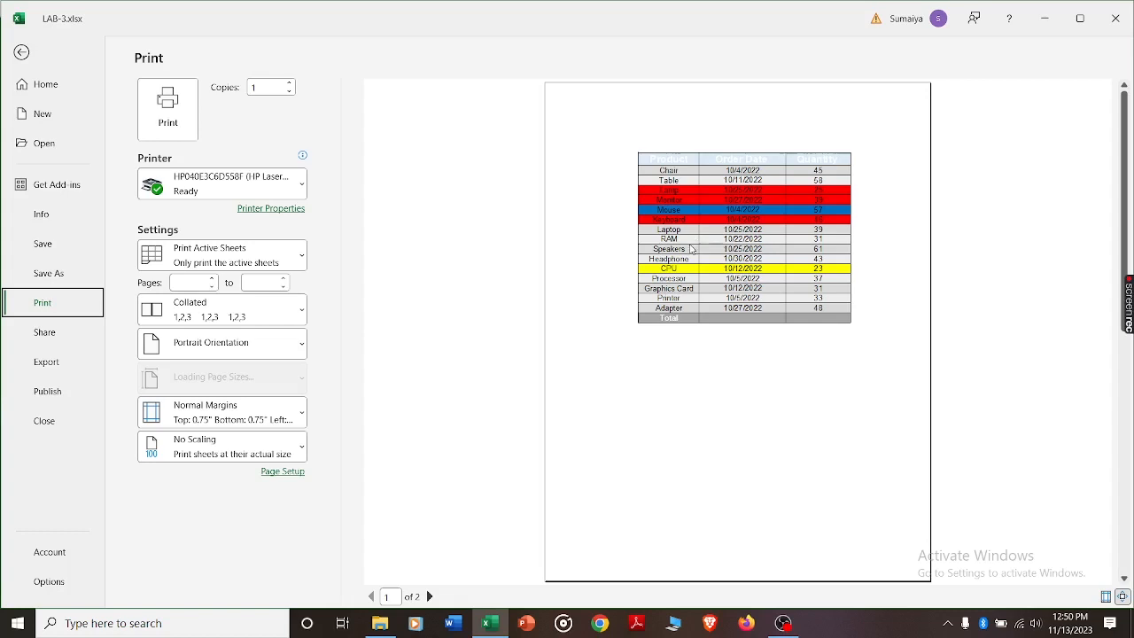
click(1117, 26)
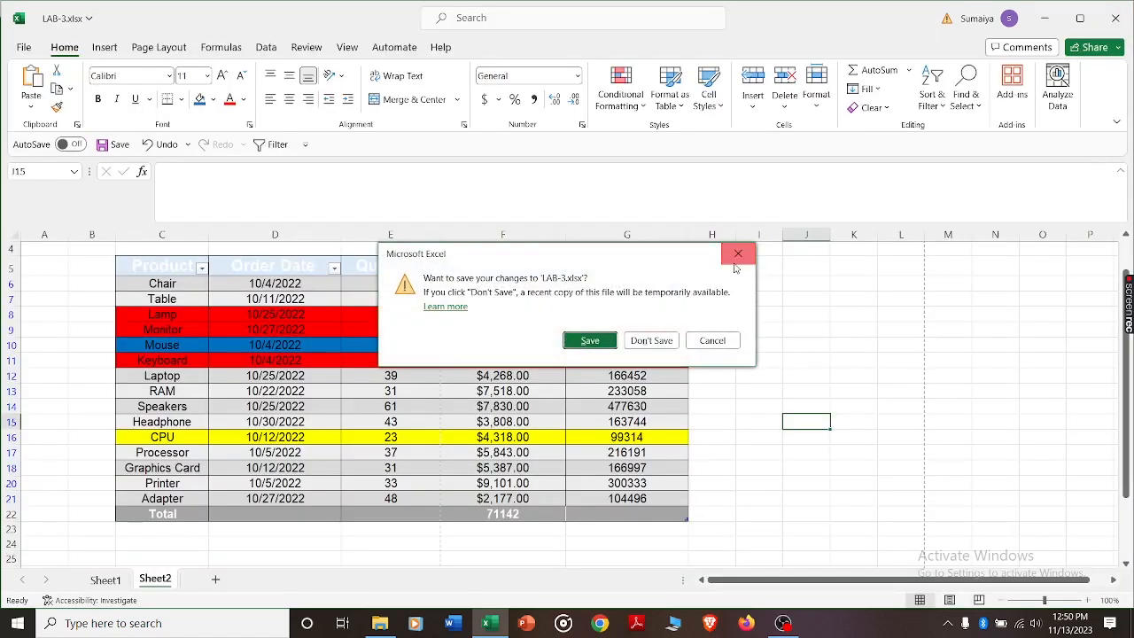
click(736, 259)
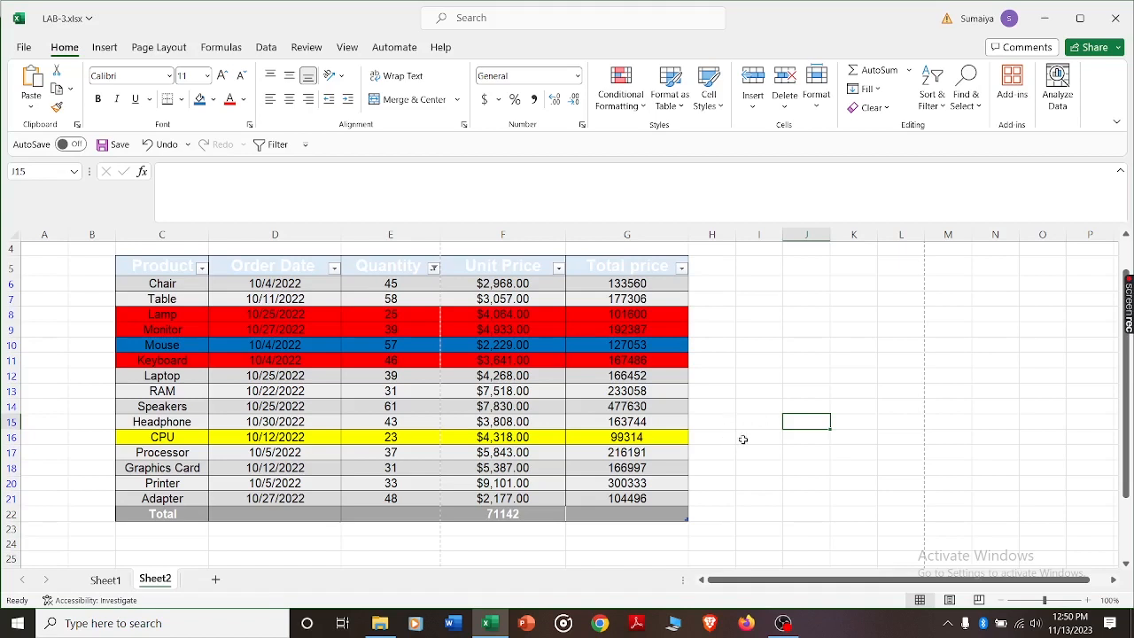
- Convert the product table on Sheet2 to a normal range and undo the conversion
click(697, 443)
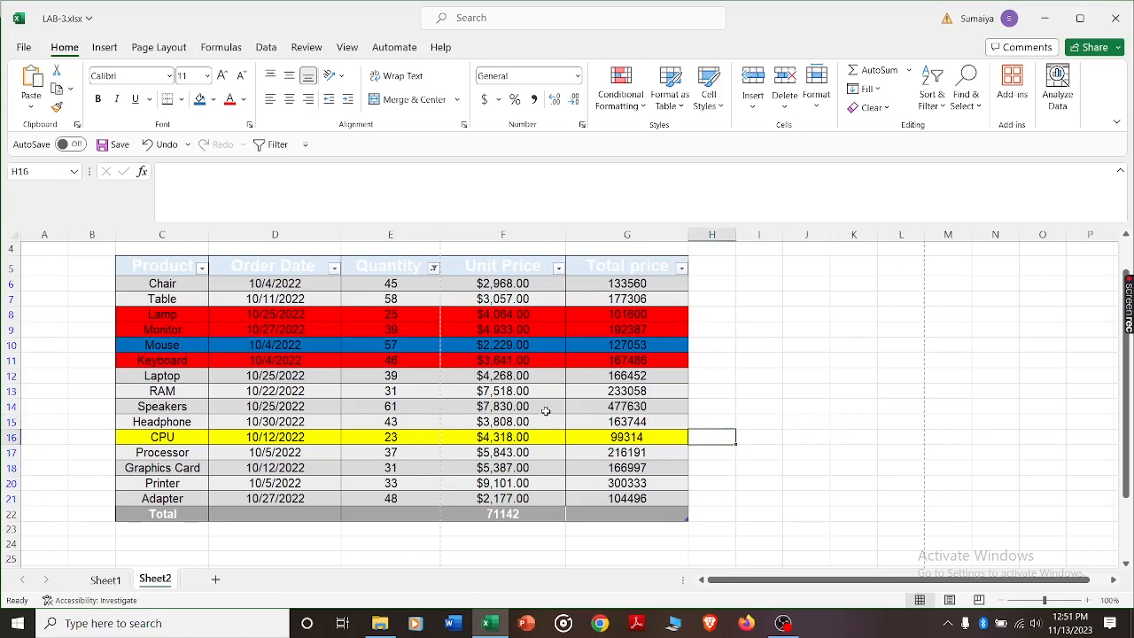
click(546, 410)
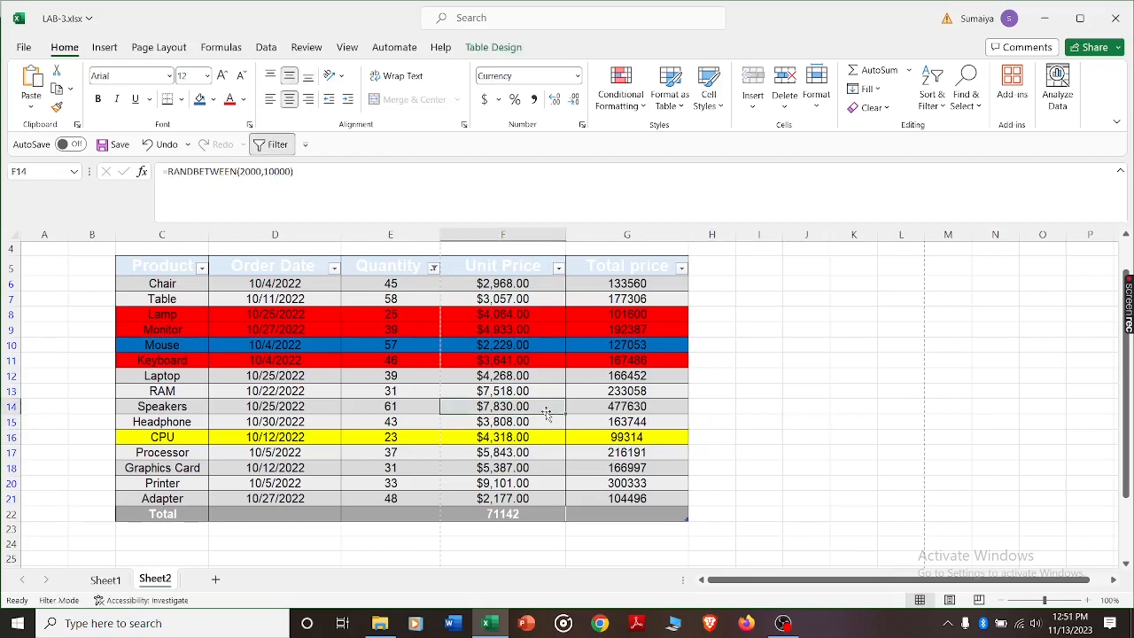
click(491, 49)
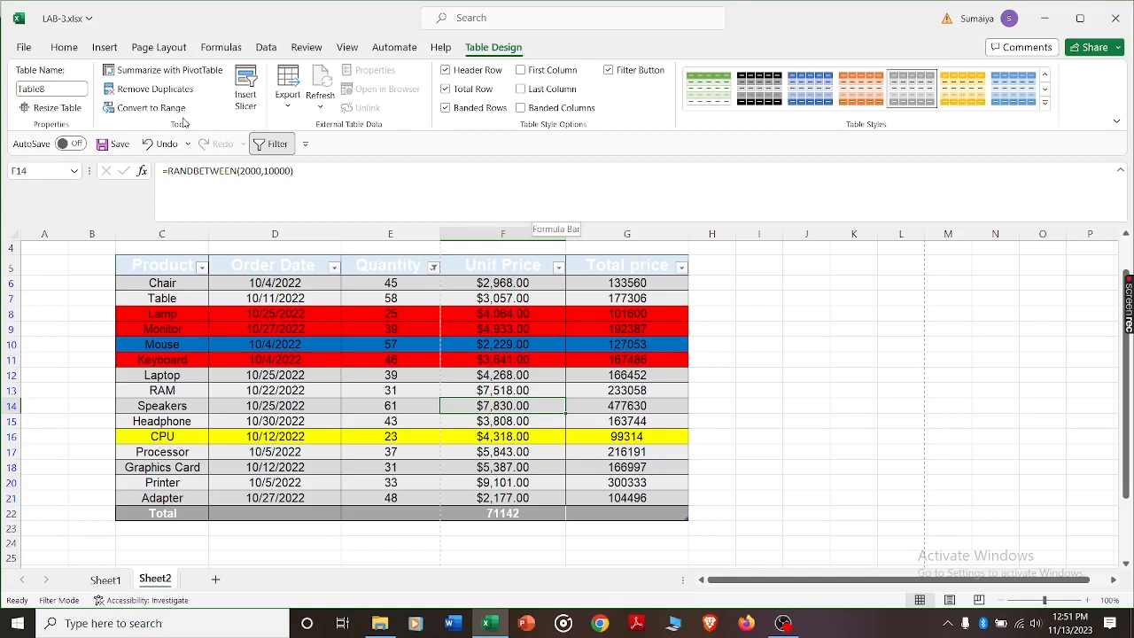
click(151, 107)
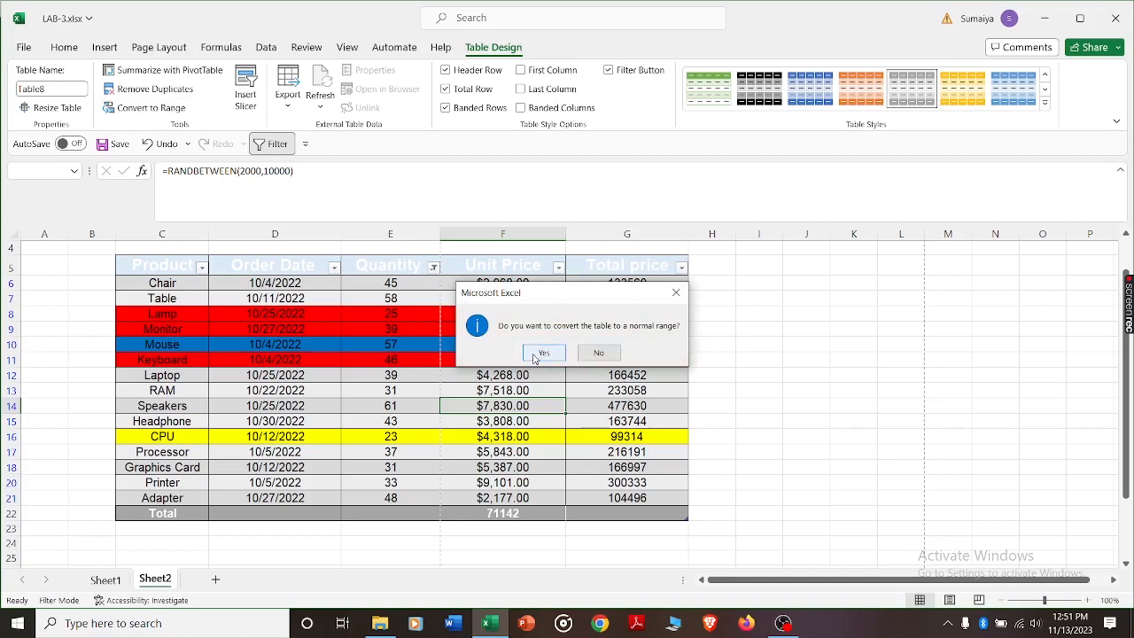
click(542, 353)
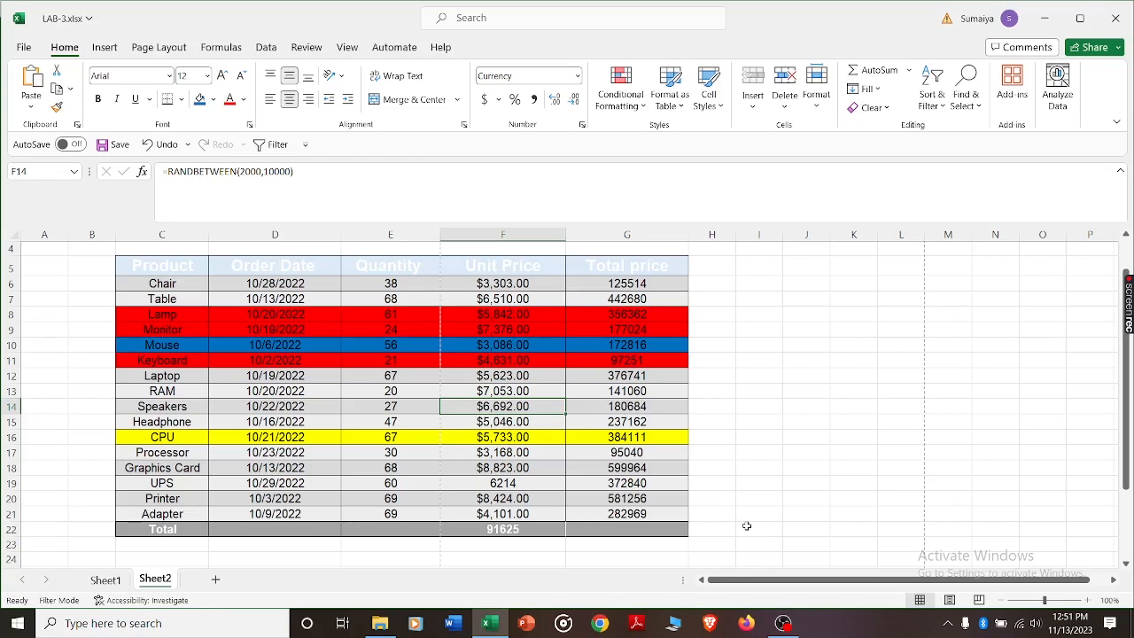
key(ctrl+z)
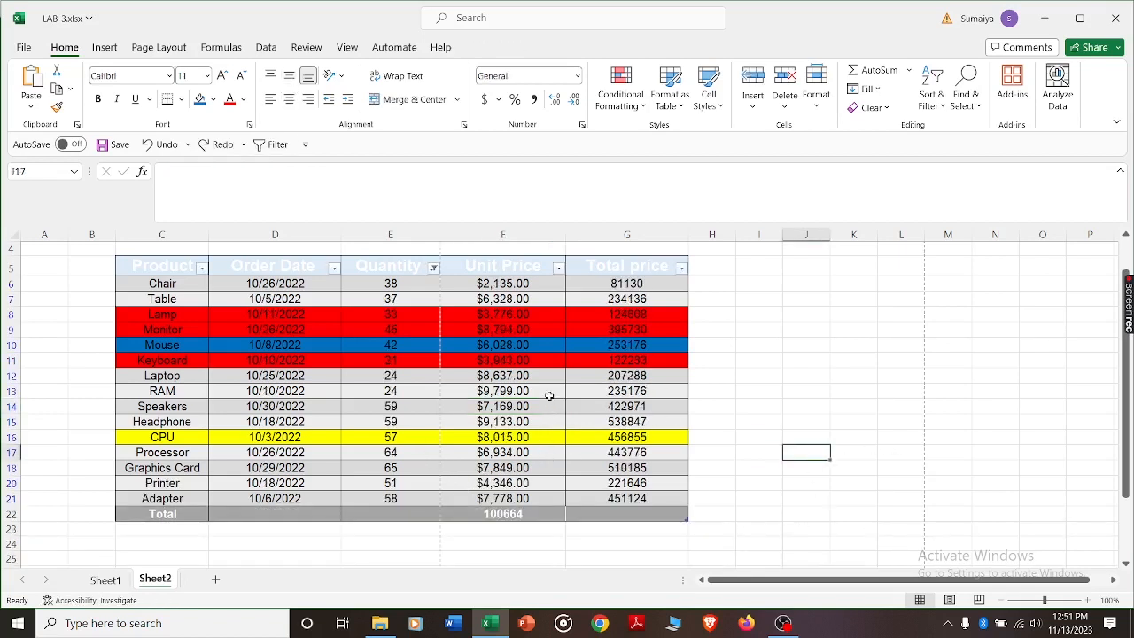
- Convert the Sheet2 product table, including its Total row, to a normal range
right_click(550, 397)
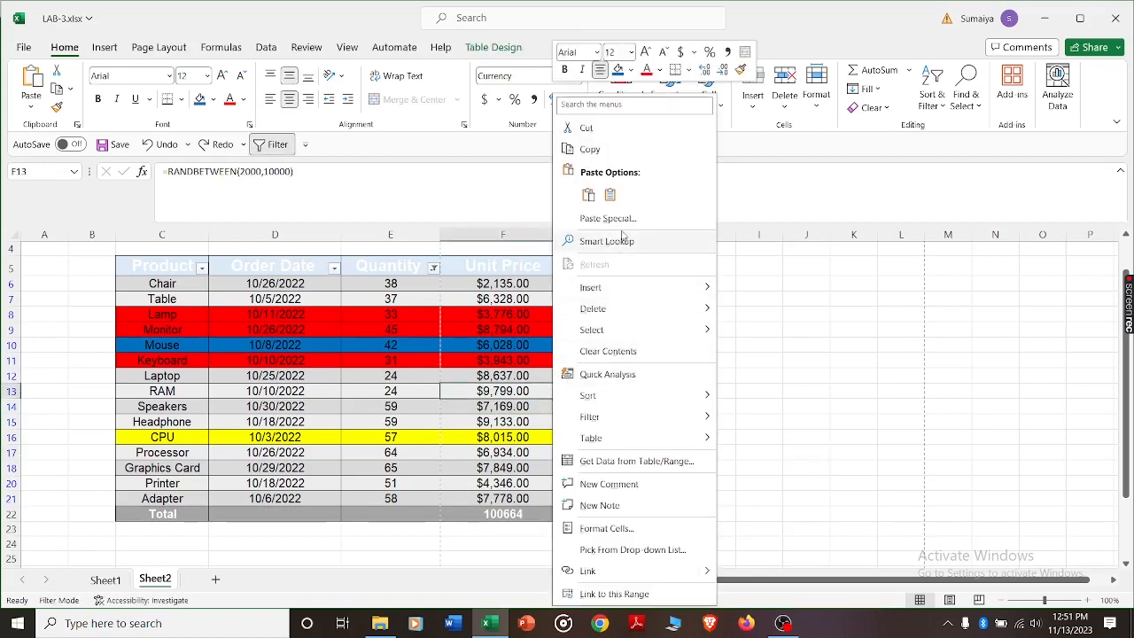
mouse_move(623, 441)
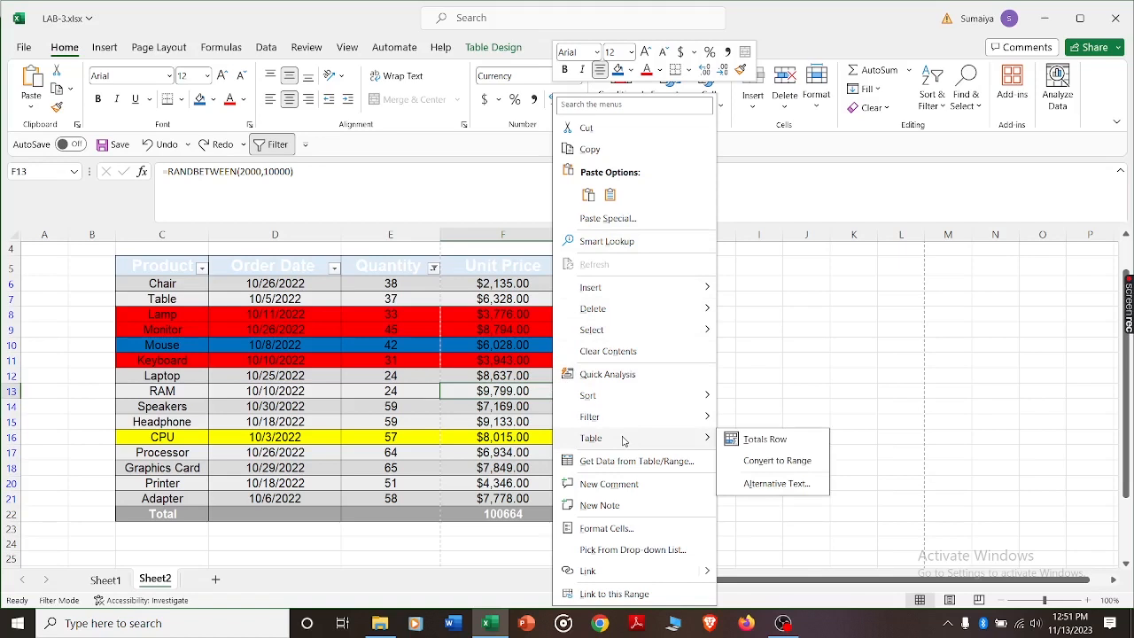
click(777, 461)
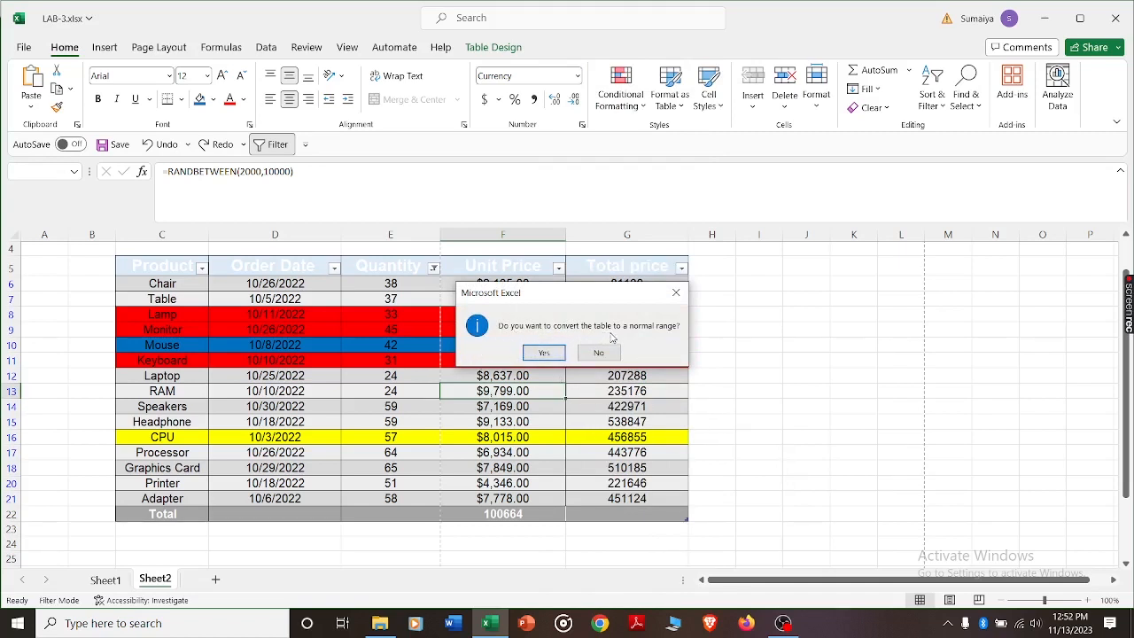
click(544, 353)
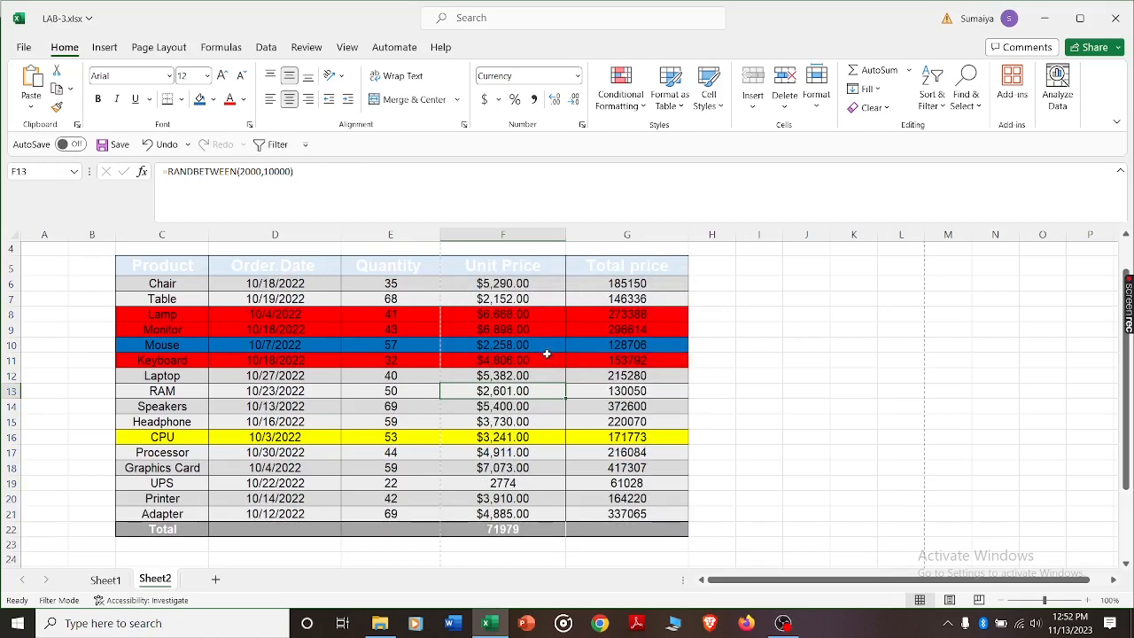